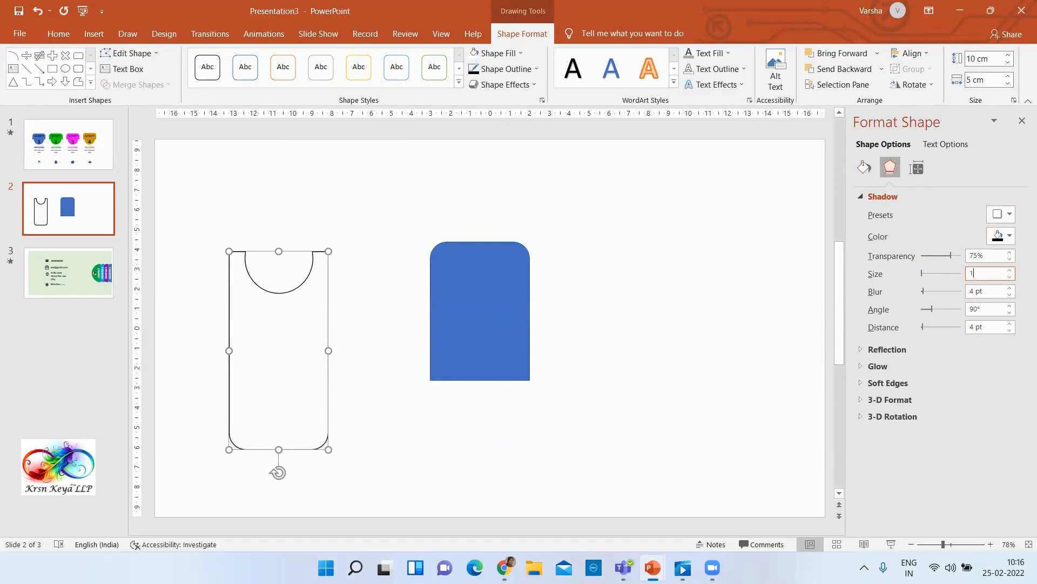
# Set the white cut-out card's shadow size to 110% and its blur to 10 pt
pyautogui.write('110')
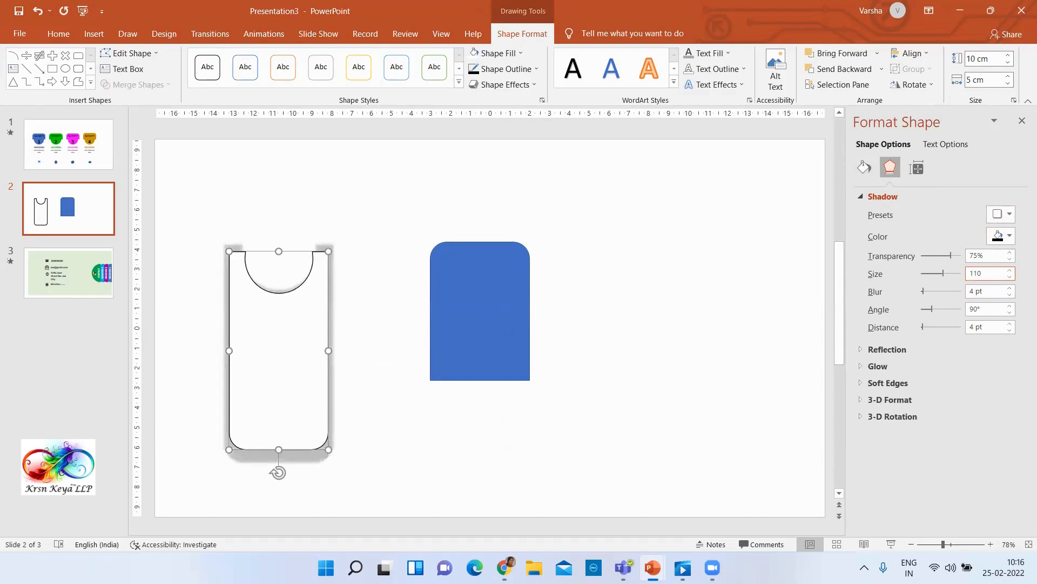
pyautogui.click(990, 292)
pyautogui.moveTo(989, 291); pyautogui.dragTo(822, 323)
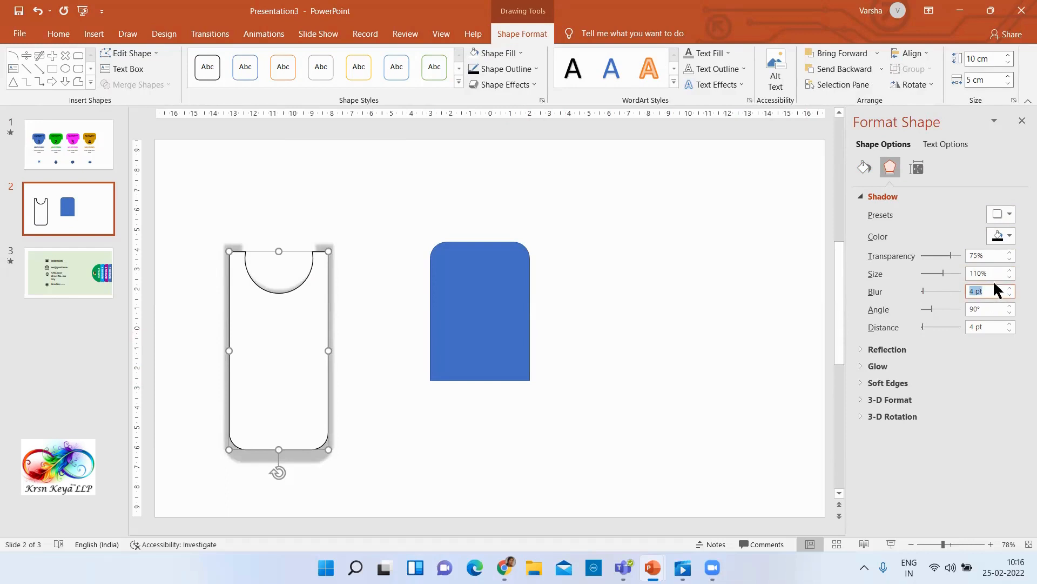
pyautogui.moveTo(997, 274); pyautogui.dragTo(976, 274)
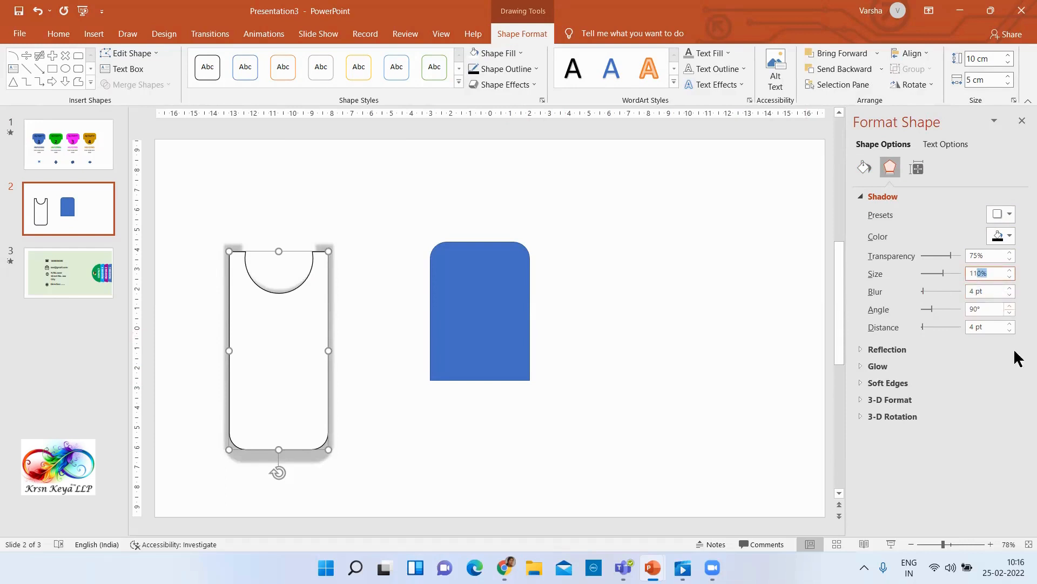
pyautogui.click(983, 295)
pyautogui.moveTo(983, 294); pyautogui.dragTo(876, 292)
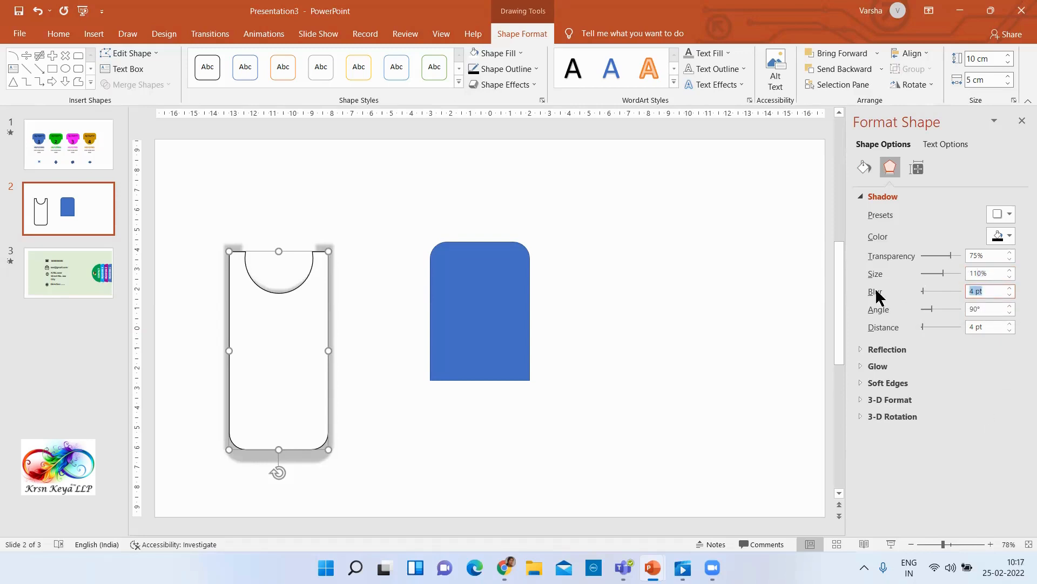
pyautogui.write('10')
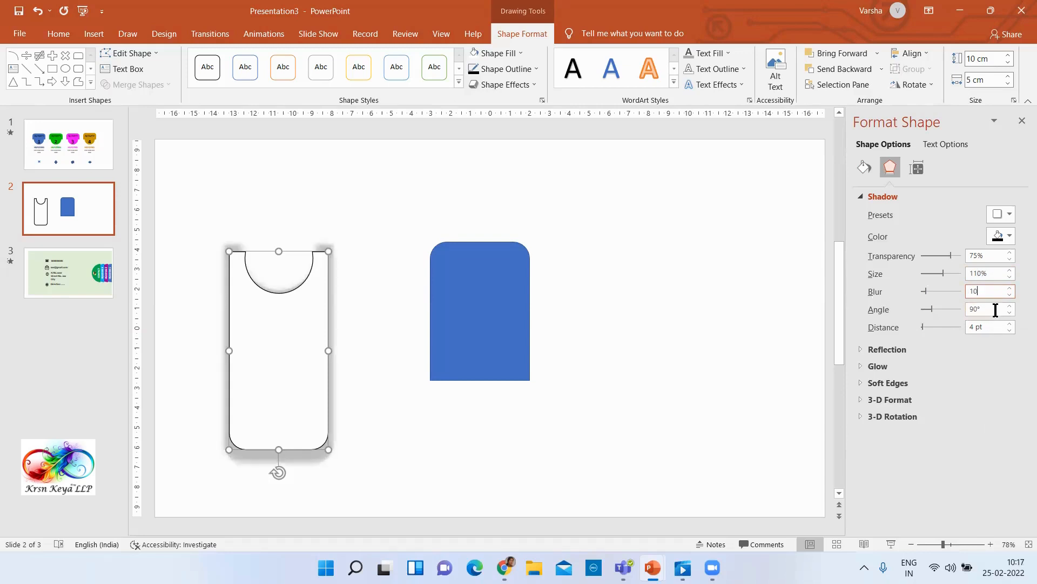
# Set the white card's shadow angle to 0° and its distance to 0 pt
pyautogui.moveTo(996, 309); pyautogui.dragTo(805, 346)
pyautogui.write('0')
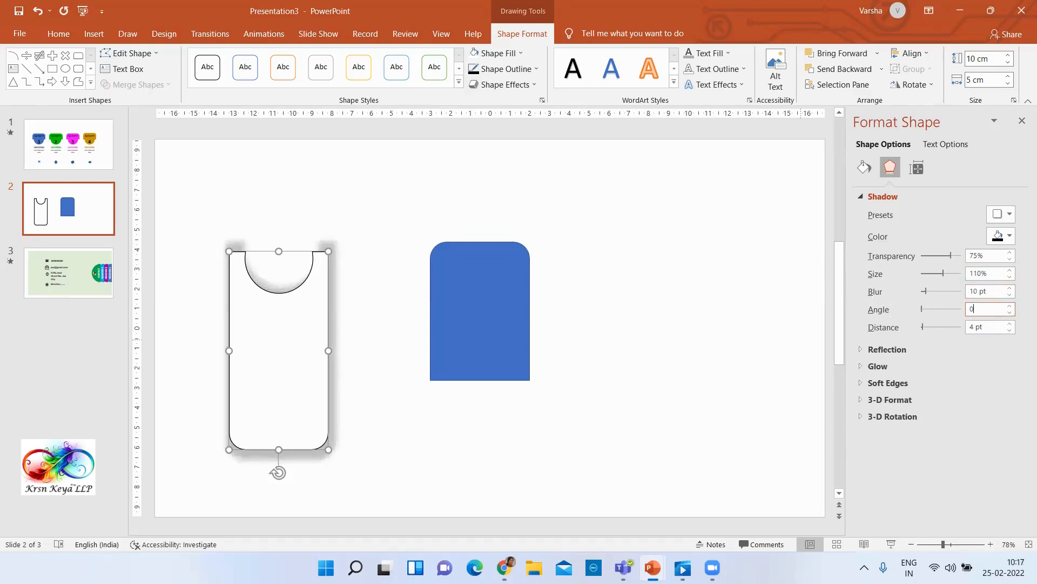
pyautogui.click(993, 325)
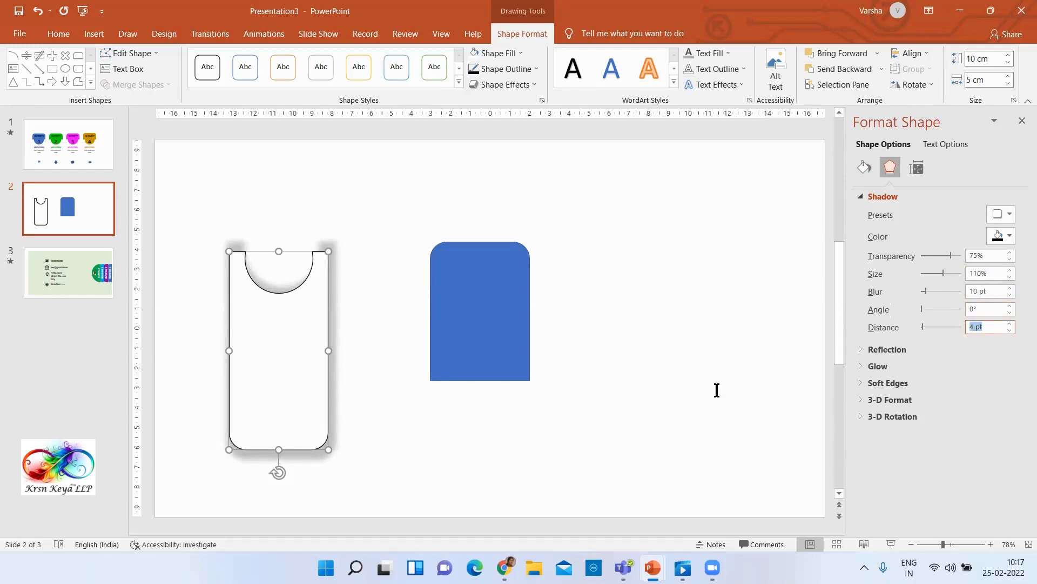
pyautogui.write('0')
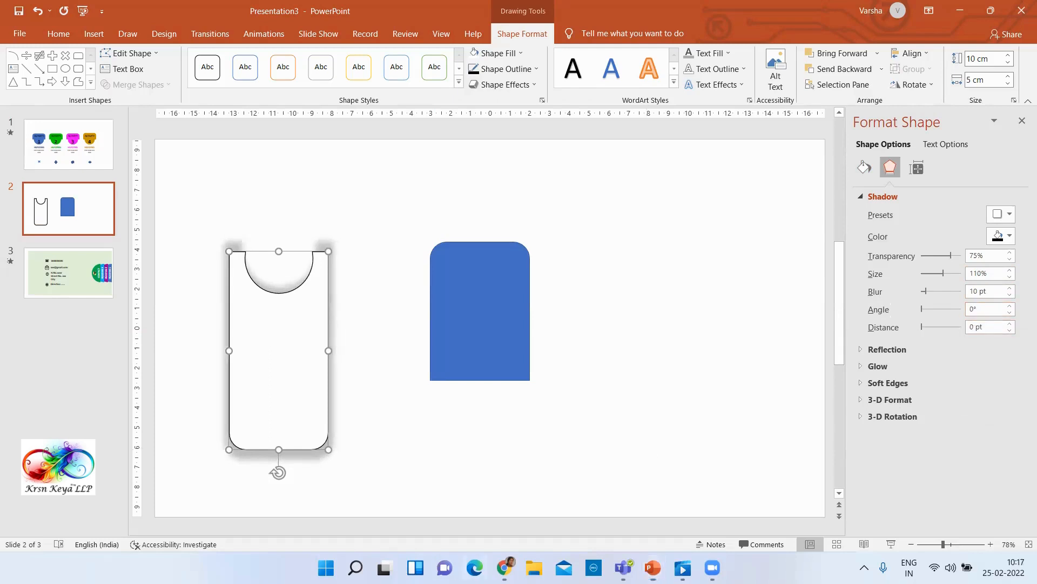
pyautogui.click(433, 491)
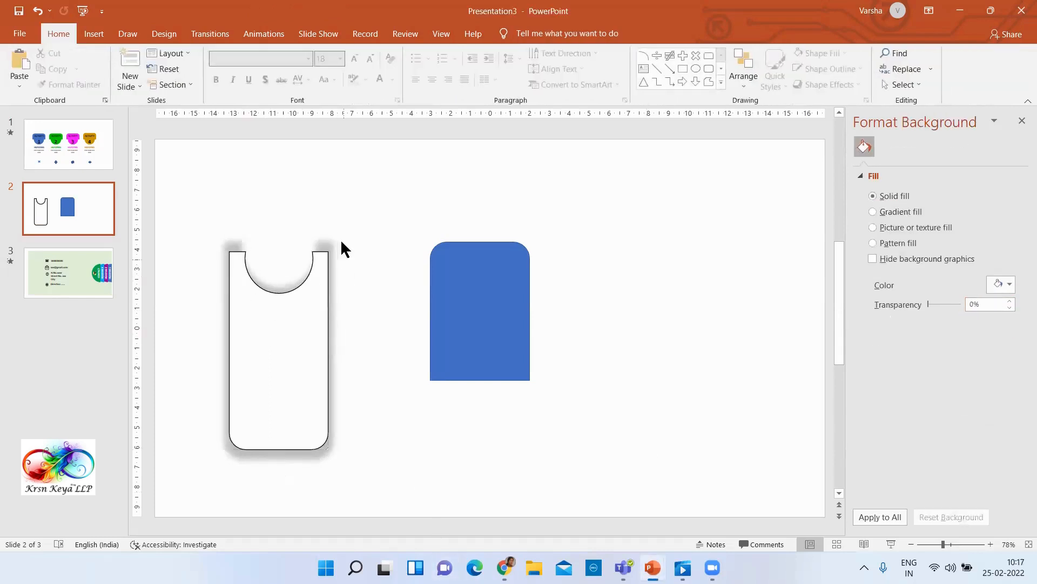
# Remove the white card's outline and move the blue rounded shape farther to the right, away from the card
pyautogui.click(320, 333)
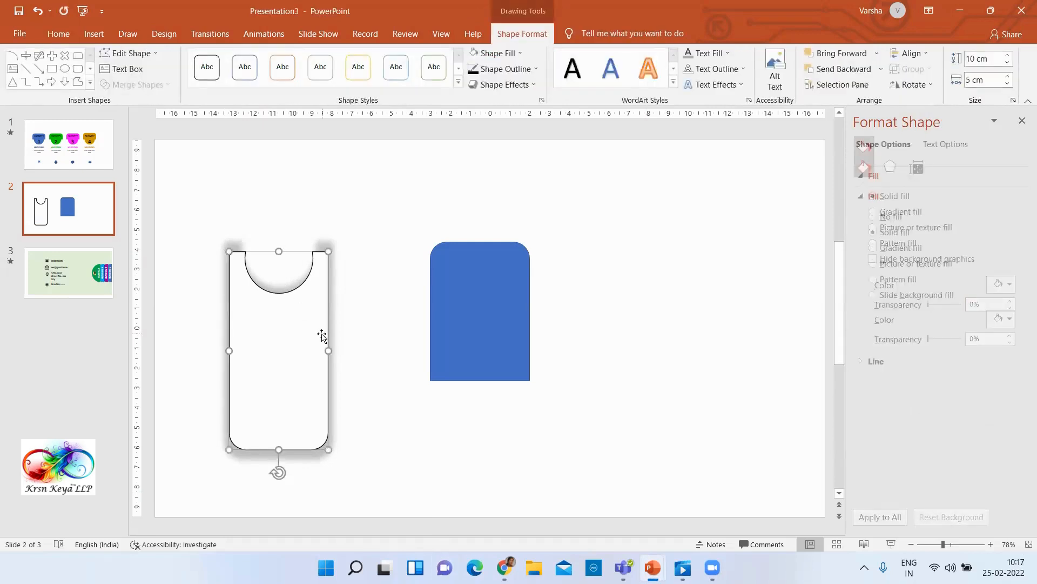
pyautogui.click(528, 69)
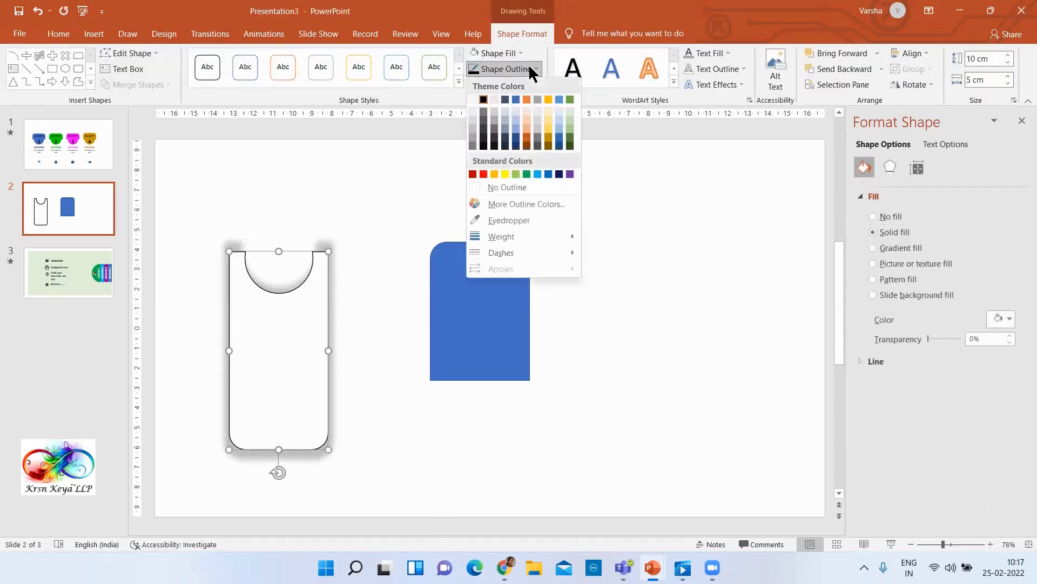
pyautogui.click(519, 187)
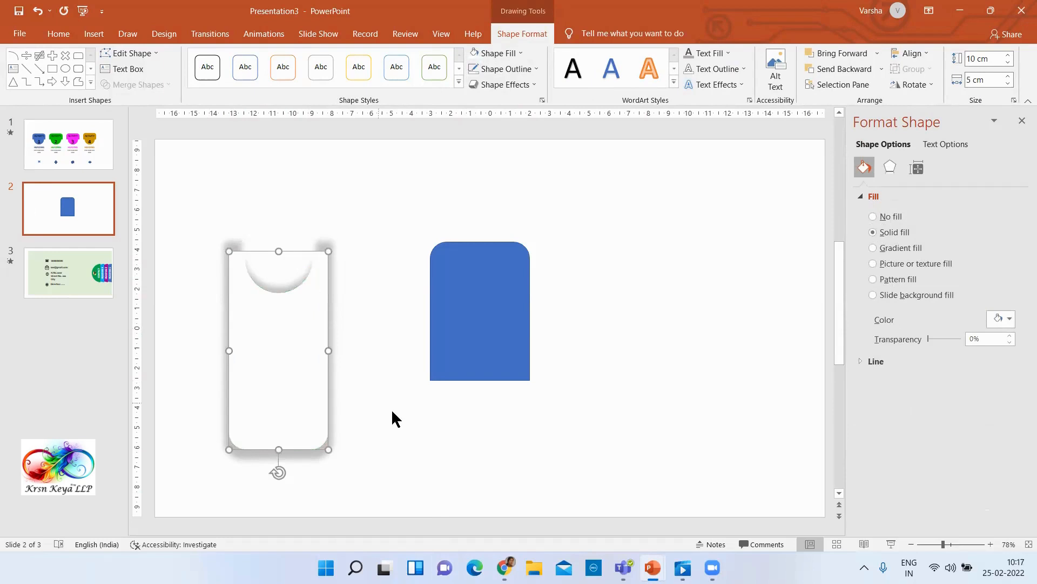
pyautogui.moveTo(479, 333); pyautogui.dragTo(563, 336)
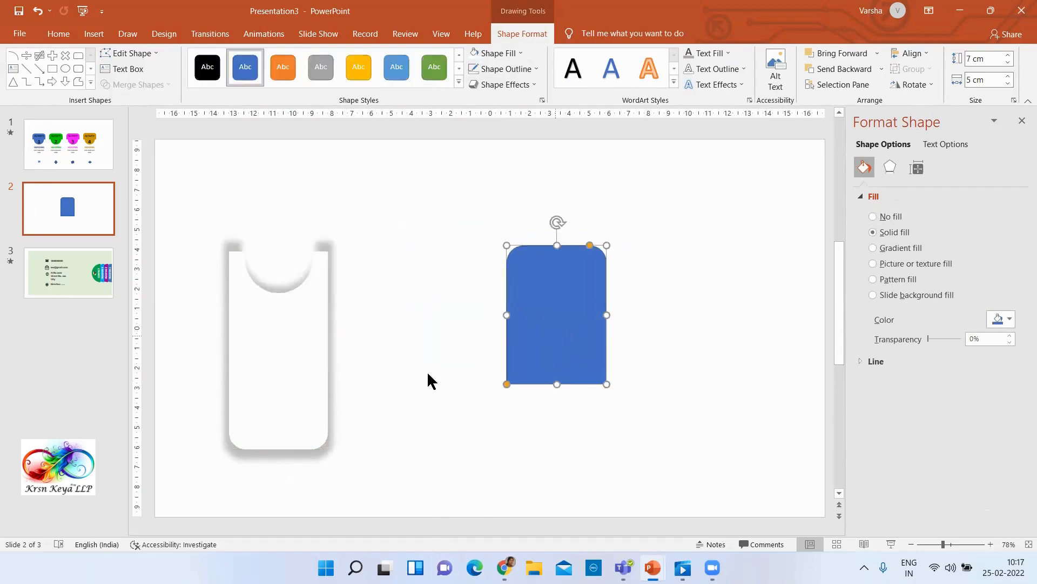
# Check the finished cards on slide 1, and draw a division sign about 1.39 cm high and 1.69 cm wide near the base of slide 2's white card
pyautogui.click(64, 158)
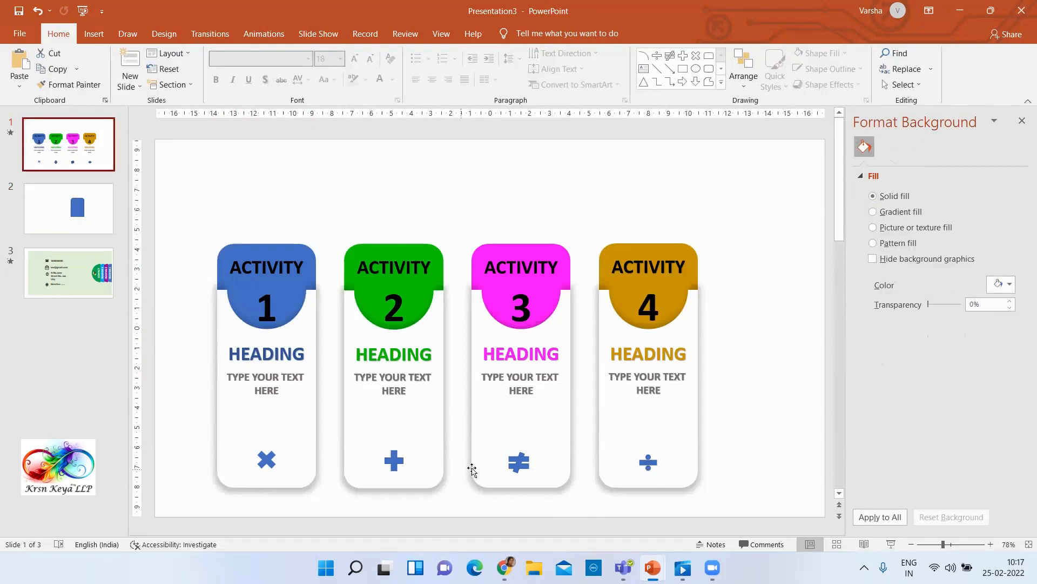
pyautogui.click(85, 211)
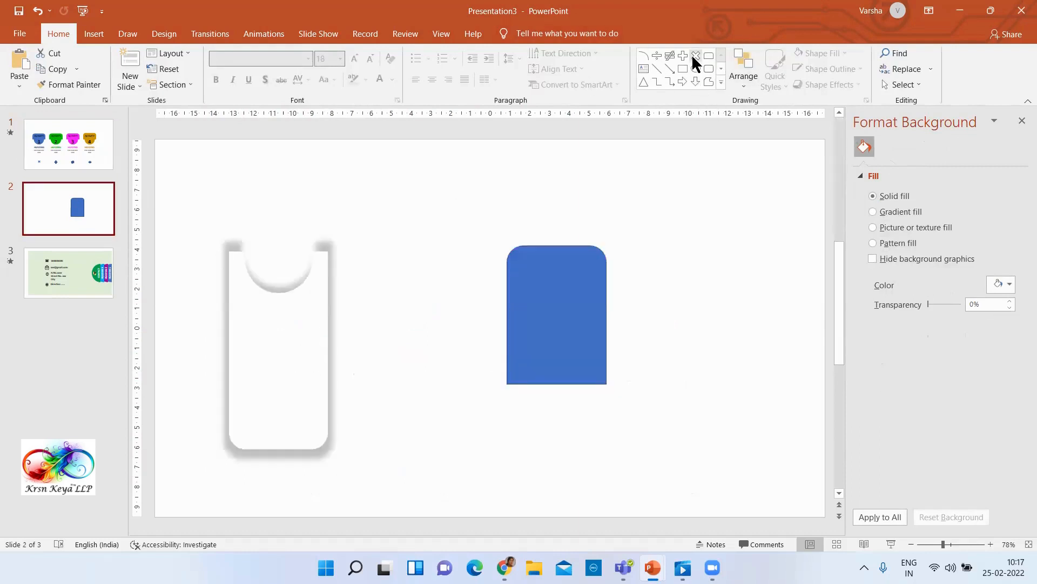
pyautogui.click(297, 318)
pyautogui.click(734, 179)
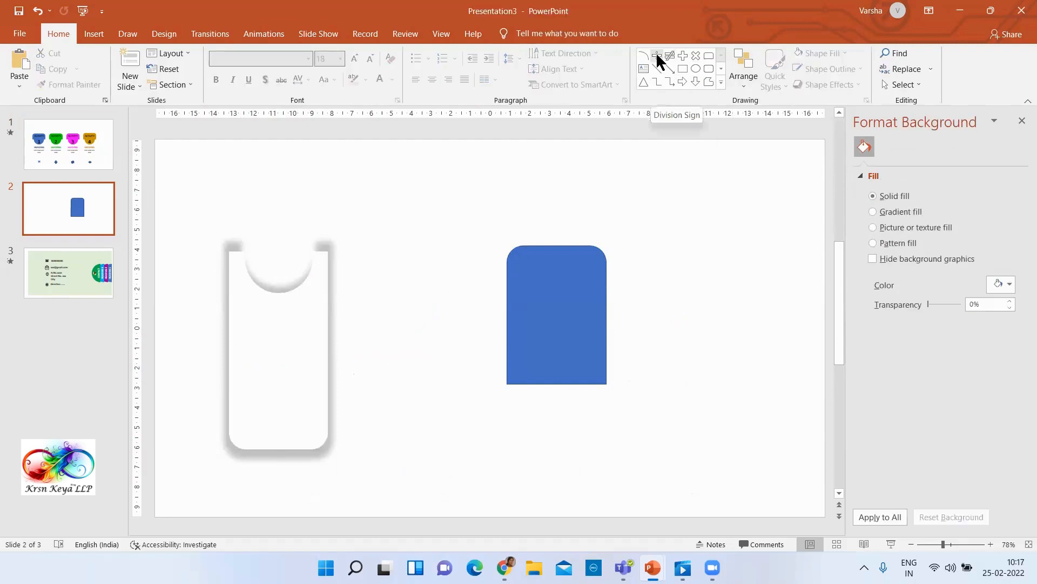
pyautogui.click(657, 56)
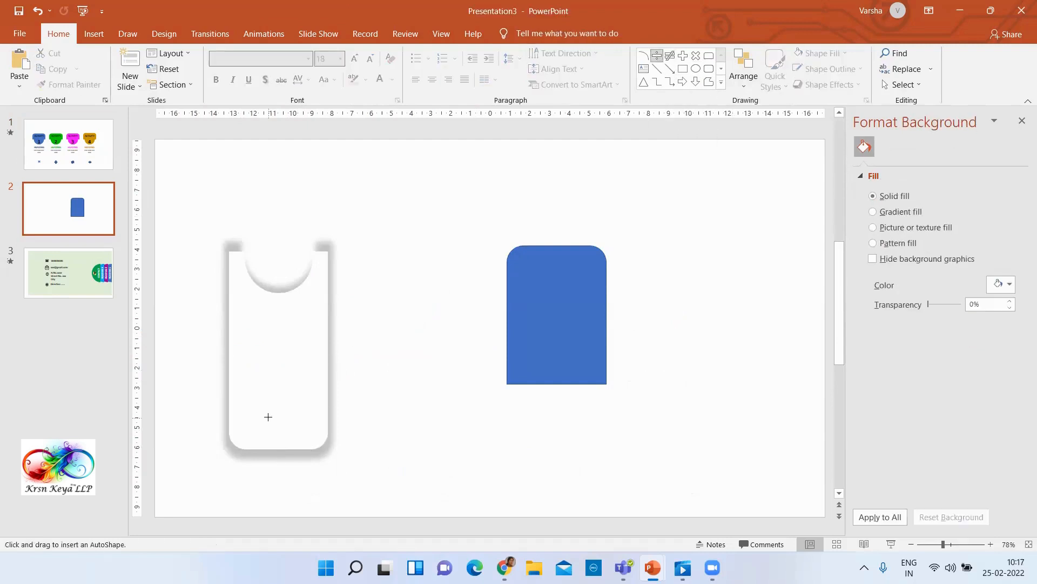
pyautogui.moveTo(260, 412); pyautogui.dragTo(279, 424)
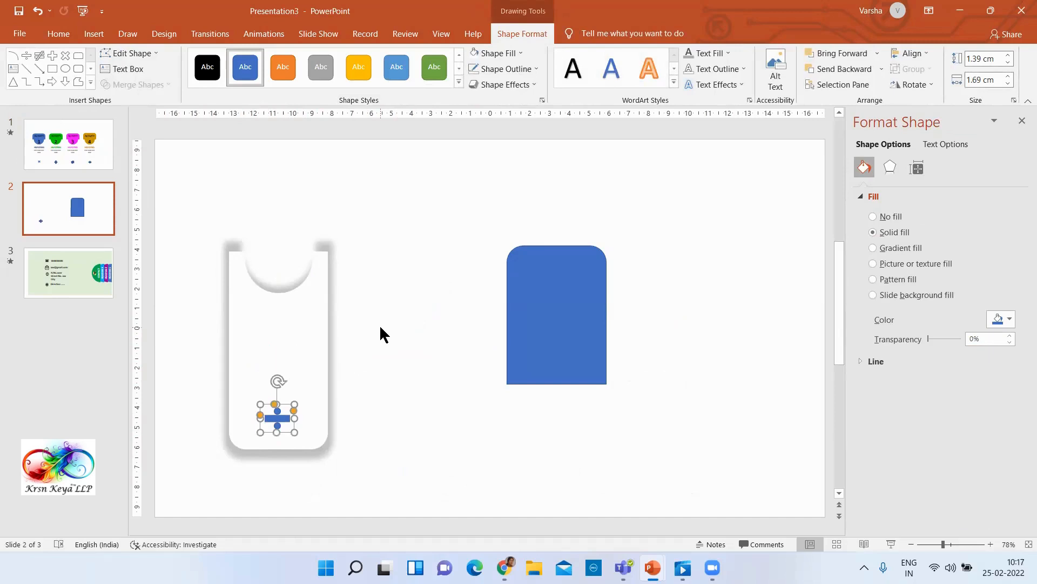
pyautogui.click(94, 35)
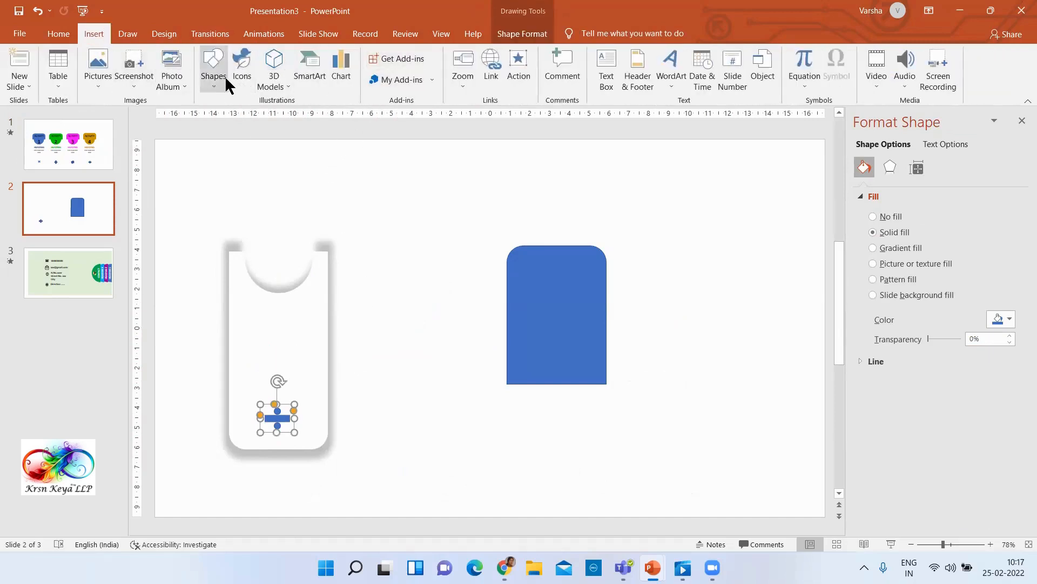
pyautogui.click(381, 314)
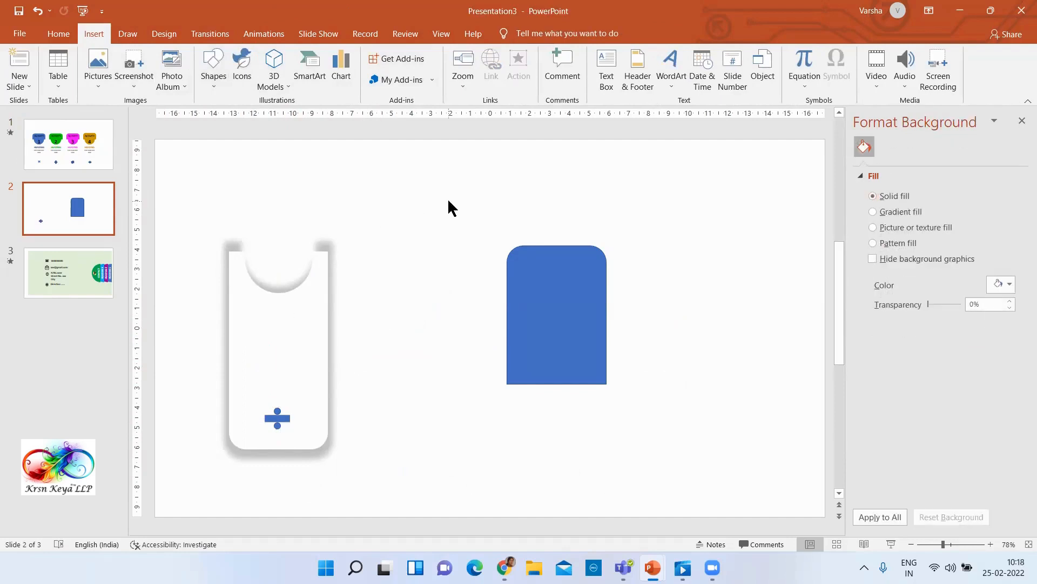
# Nudge the blue rounded shape slightly down and align the division sign to the white card's horizontal centre
pyautogui.click(576, 310)
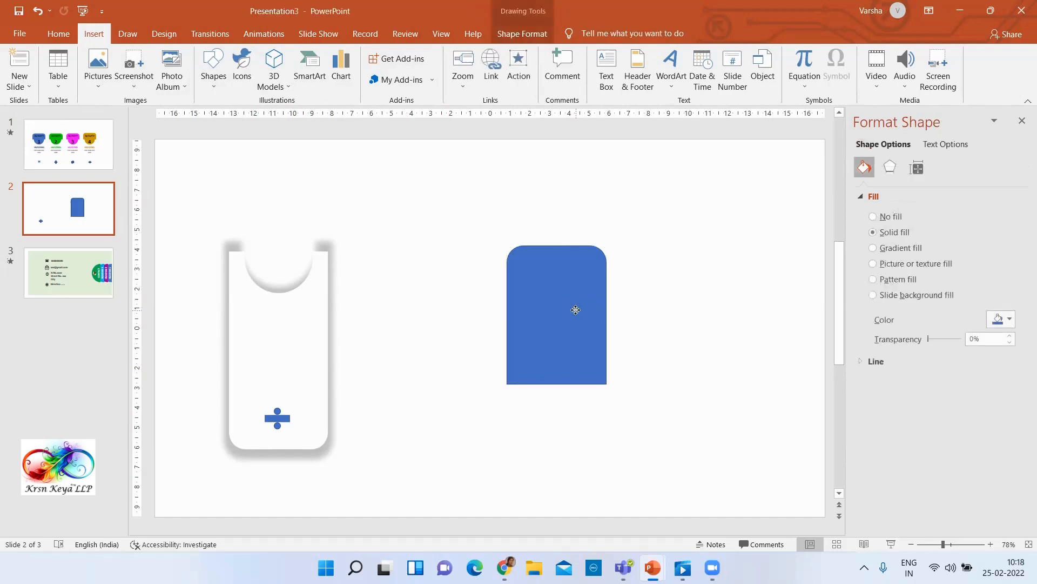
pyautogui.moveTo(575, 310); pyautogui.dragTo(575, 312)
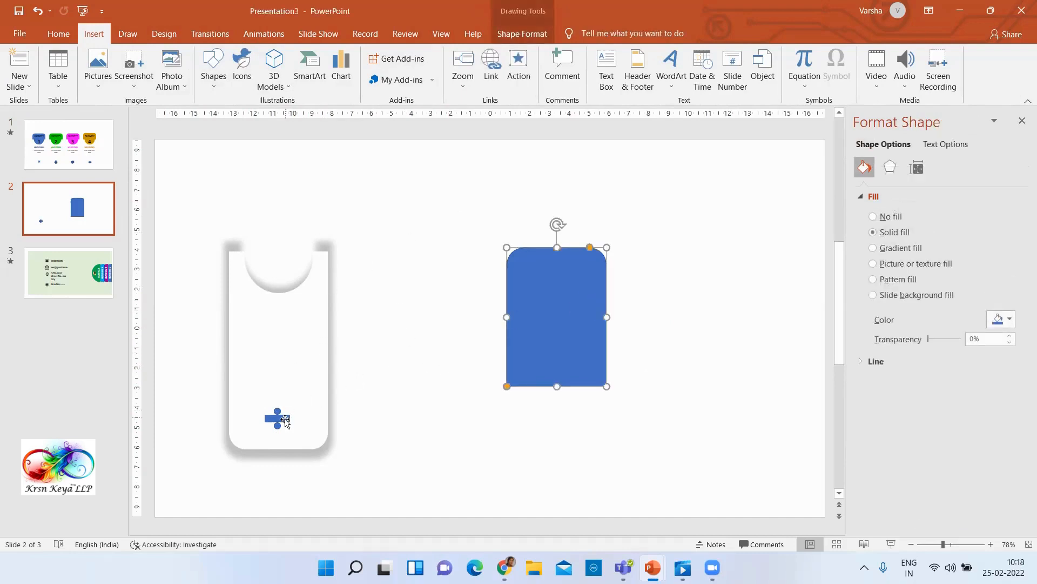
pyautogui.click(285, 421)
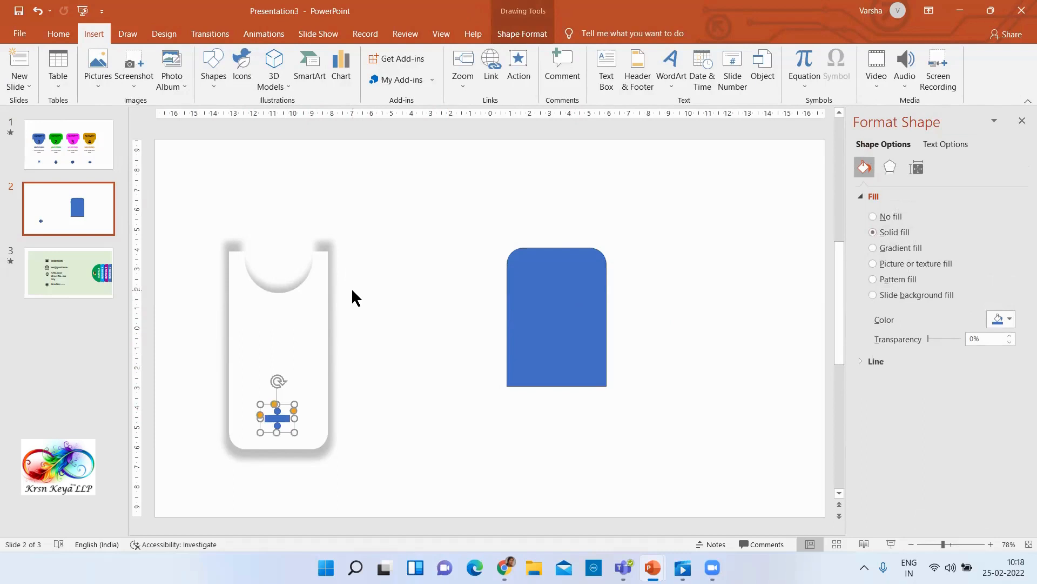
pyautogui.keyDown('shift'); pyautogui.click(306, 298); pyautogui.keyUp('shift')
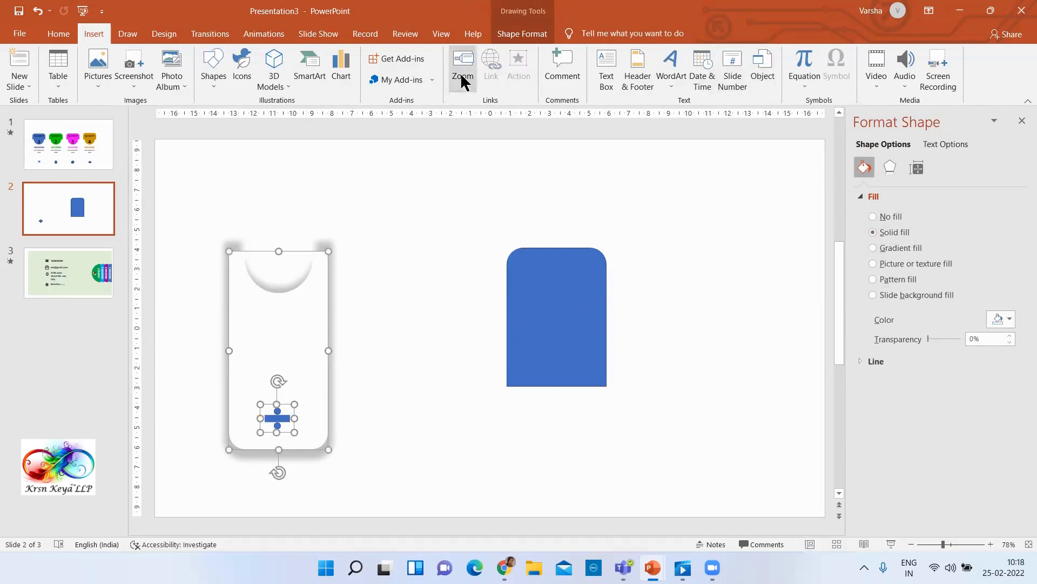
pyautogui.click(513, 38)
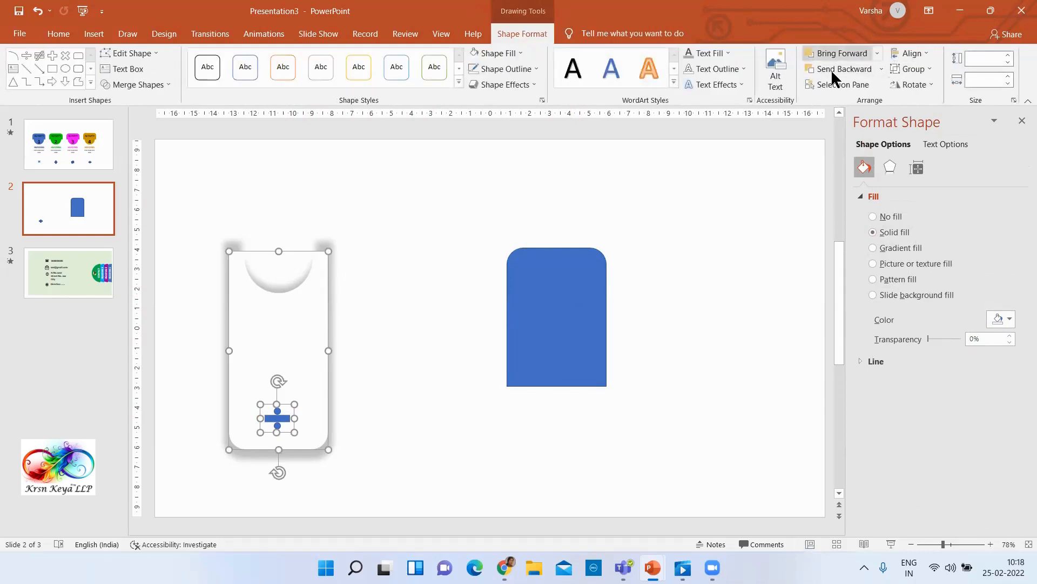
pyautogui.click(915, 54)
pyautogui.click(934, 88)
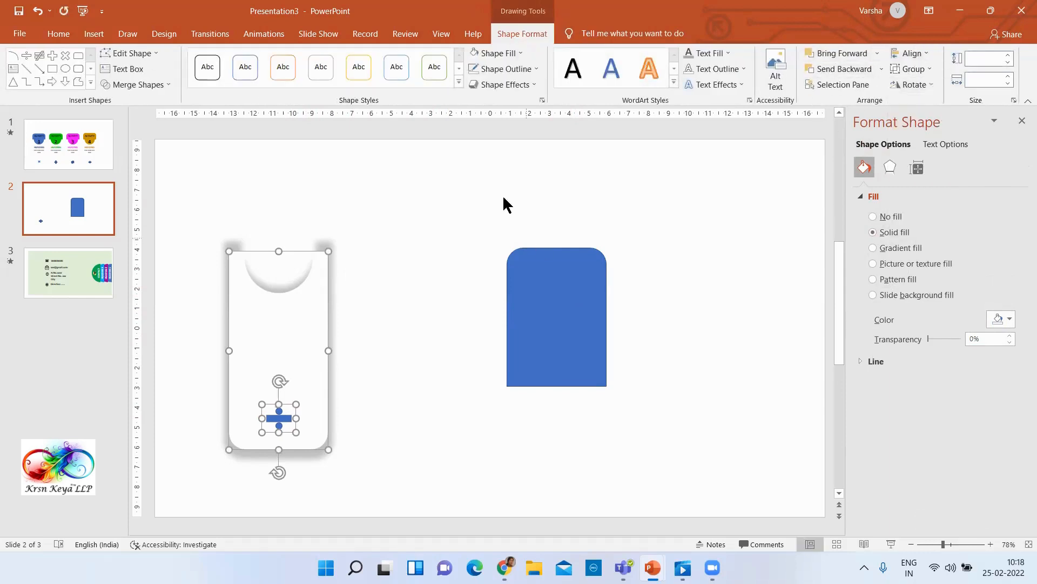
pyautogui.click(471, 232)
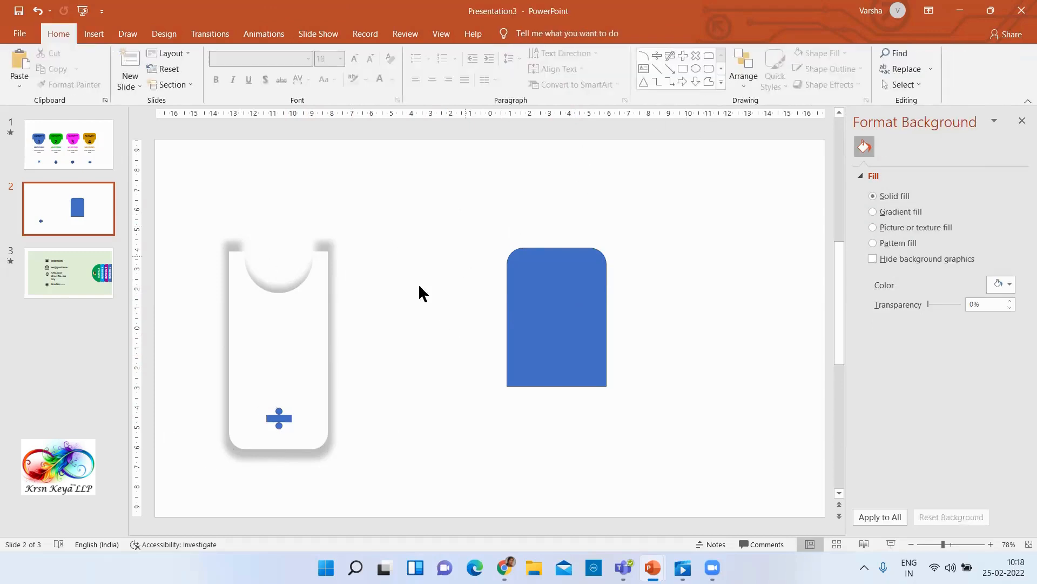
# Using slide 1 as reference, add a text box reading "HEADING" below the semicircular cutout of slide 2's white card
pyautogui.click(83, 165)
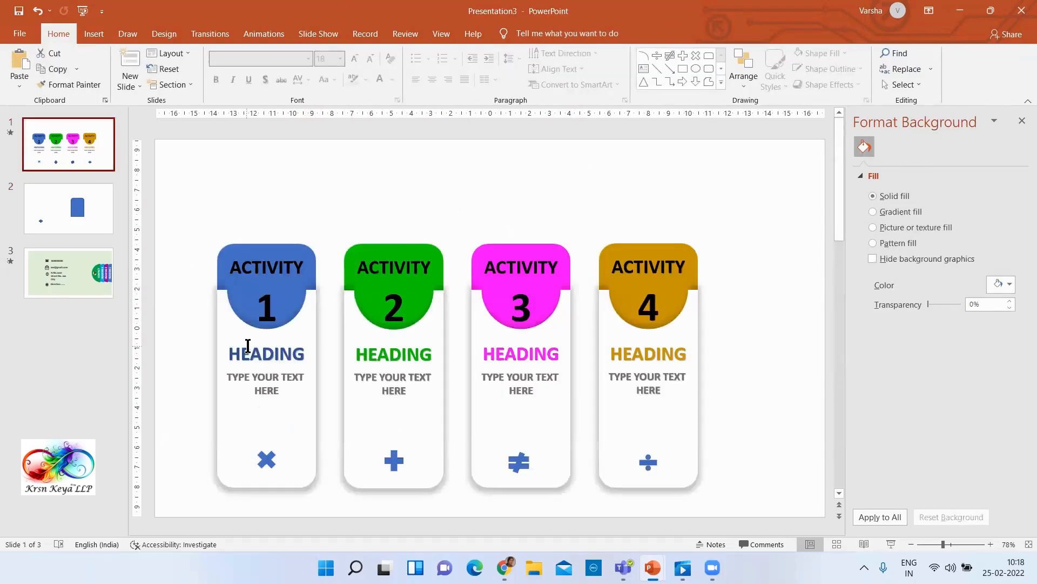
pyautogui.click(71, 220)
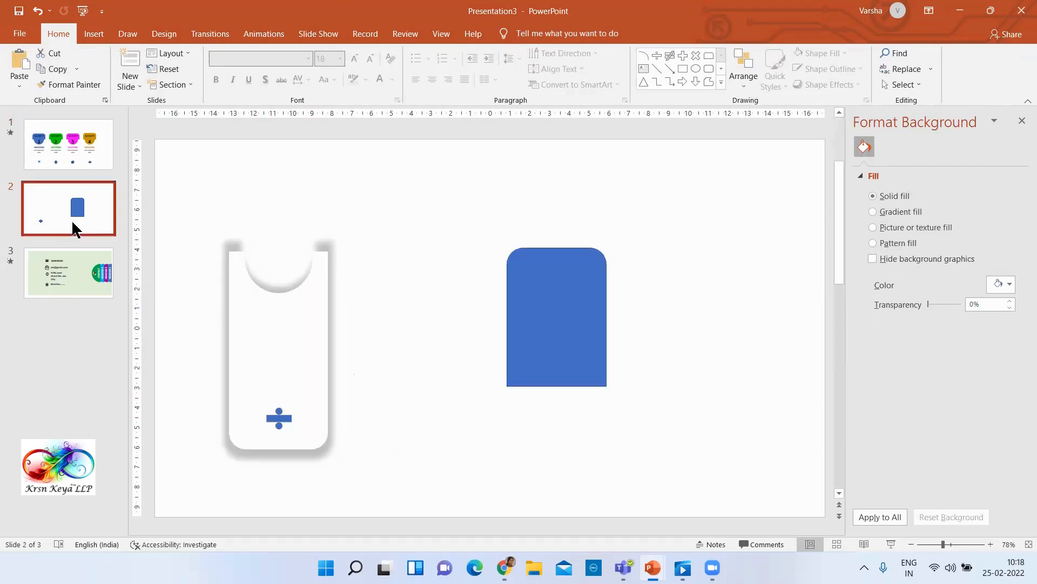
pyautogui.click(722, 83)
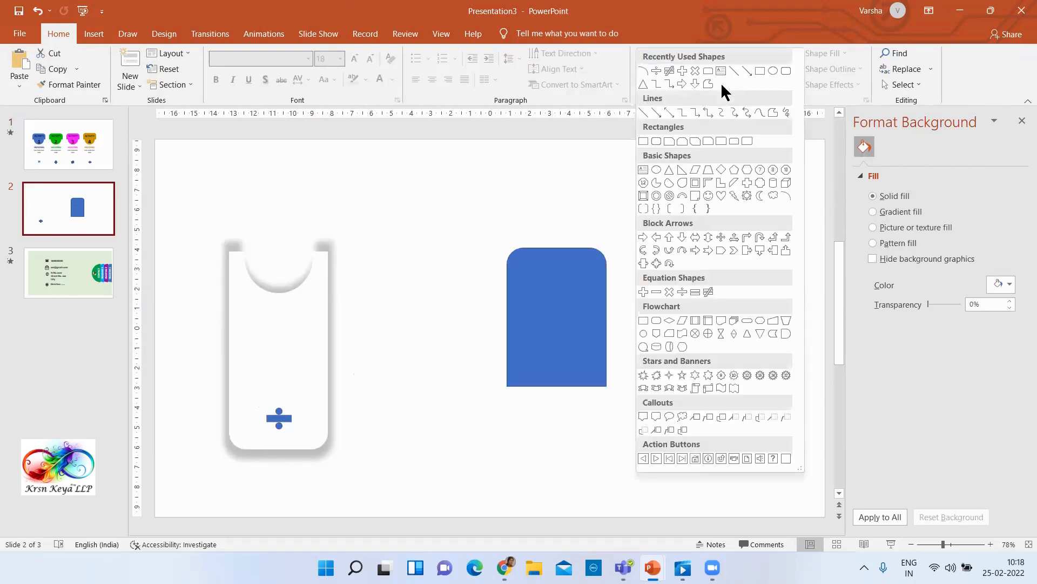
pyautogui.click(644, 170)
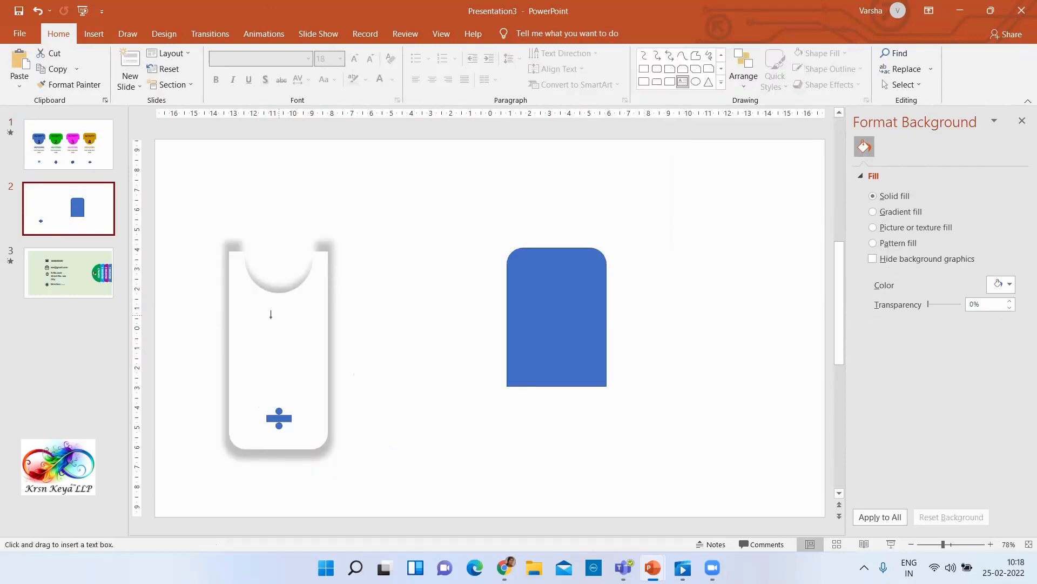
pyautogui.moveTo(239, 314); pyautogui.dragTo(317, 335)
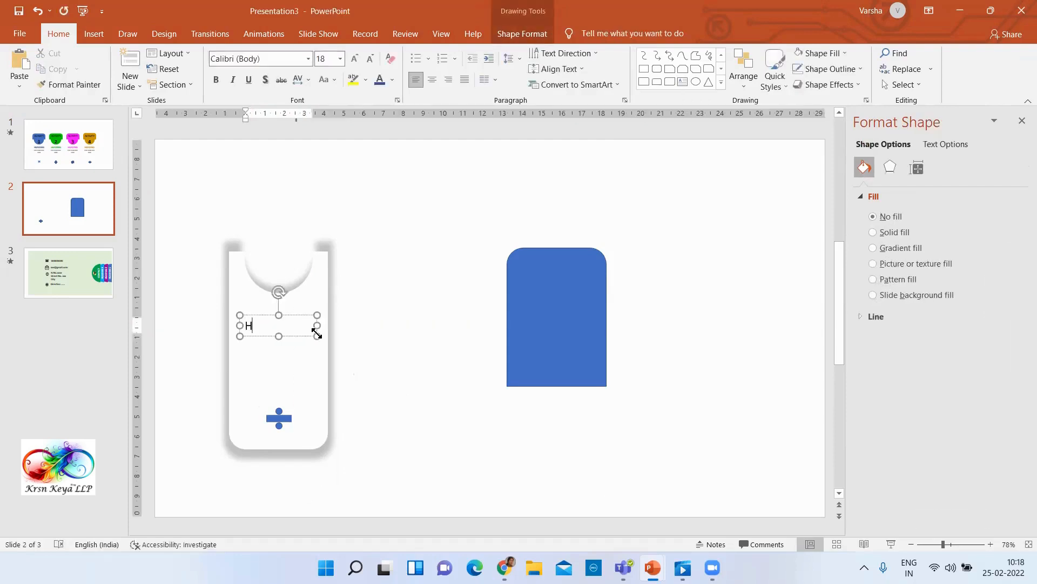
pyautogui.write('HEADING')
# Centre the HEADING text within its text box and make it bold
pyautogui.press('Escape')
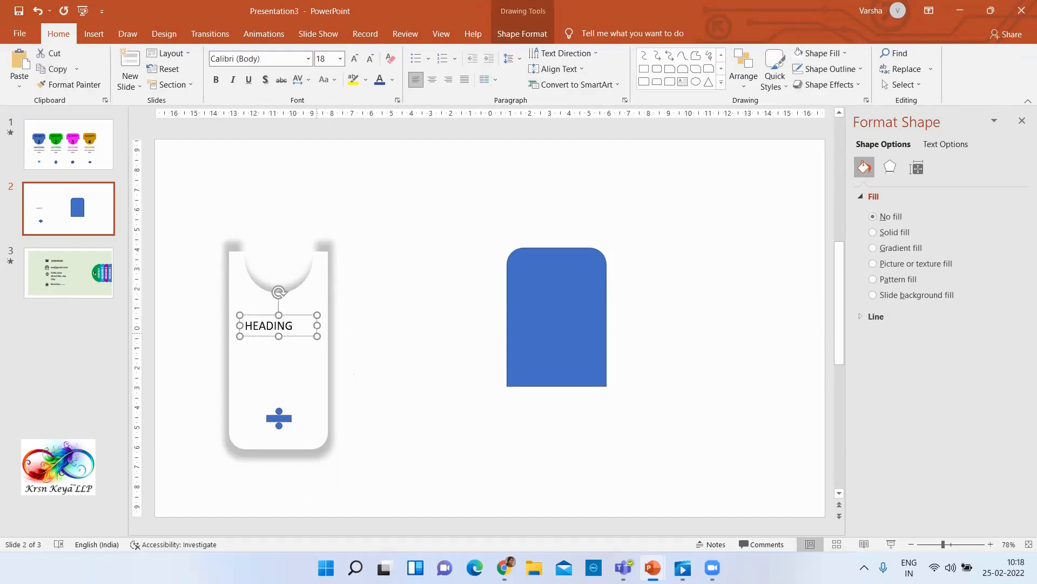
pyautogui.hotkey('ctrl', 'e')
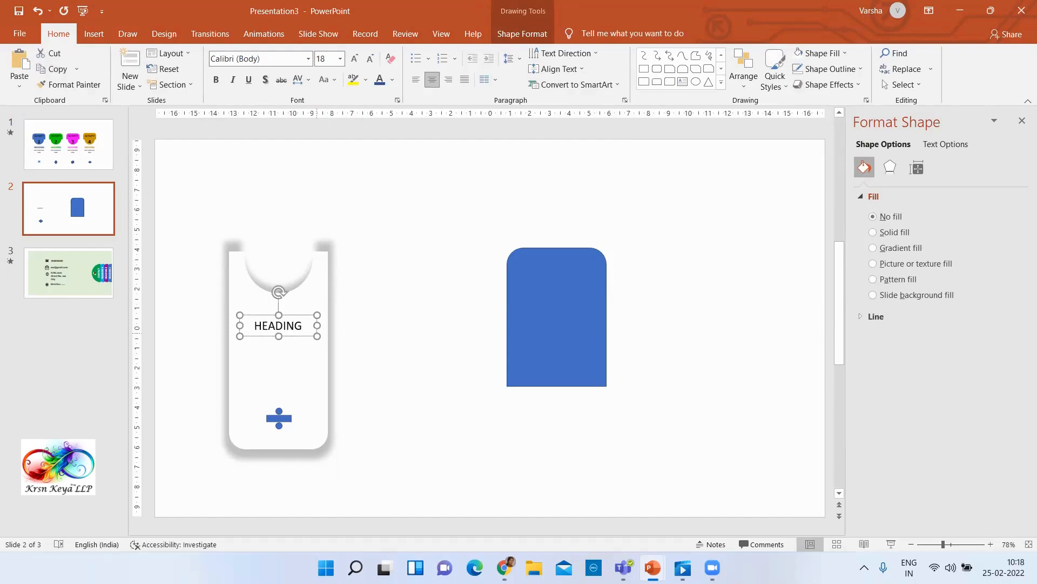
pyautogui.hotkey('ctrl', 'b')
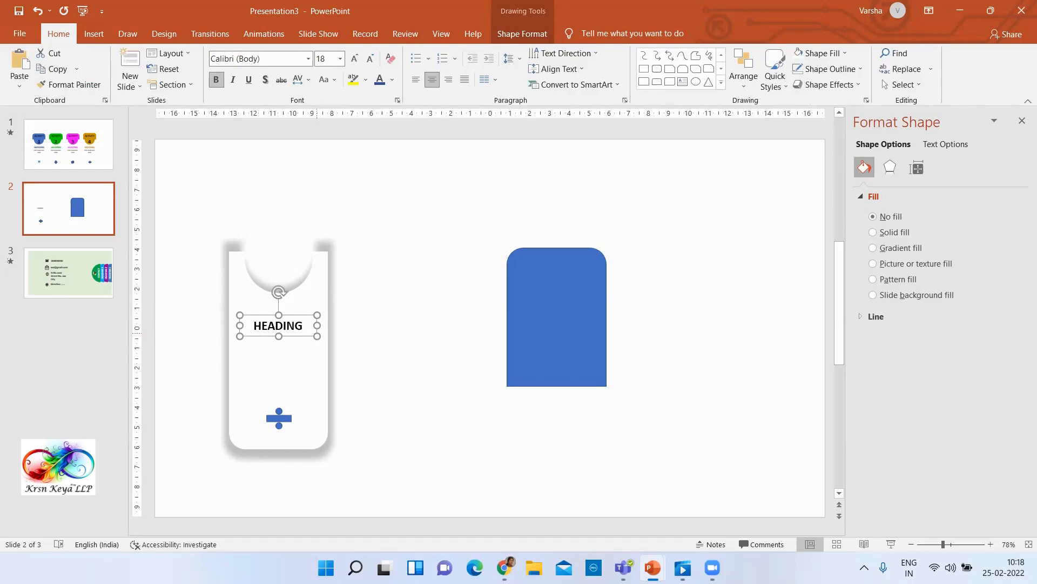
# Set the HEADING text to 24 pt and move its text box slightly up towards the card's cutout
pyautogui.hotkey('ctrl', 'shift', '.')
pyautogui.hotkey('ctrl', 'shift', '.')
pyautogui.hotkey('ctrl', 'shift', '.')
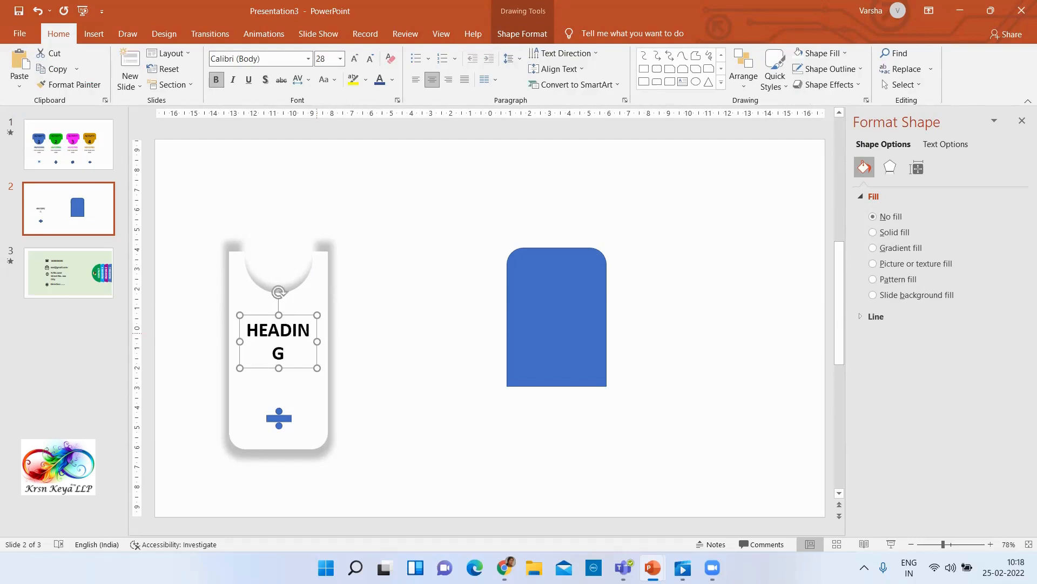
pyautogui.hotkey('ctrl', 'shift', ',')
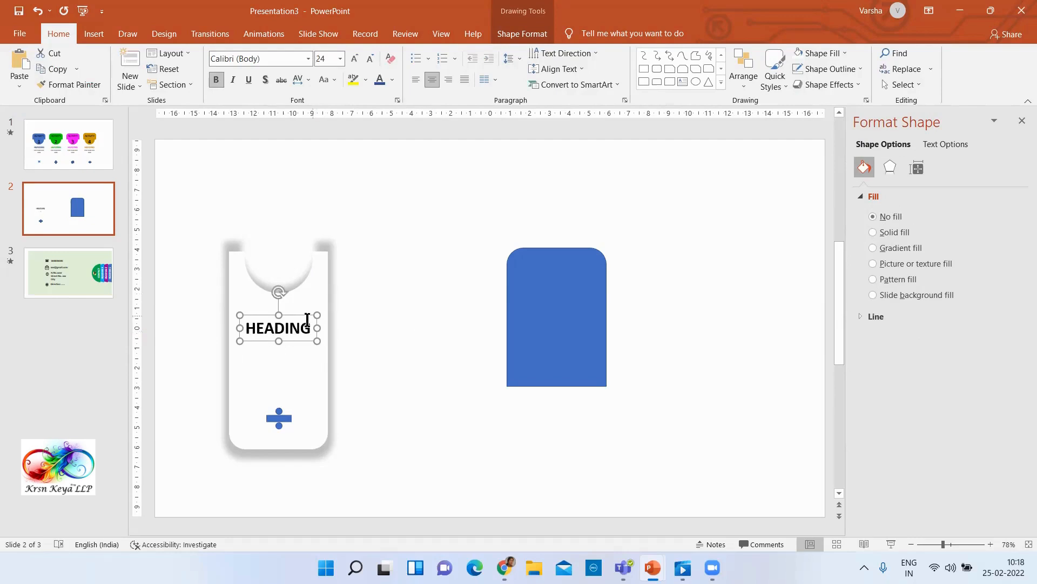
pyautogui.moveTo(301, 314); pyautogui.dragTo(301, 304)
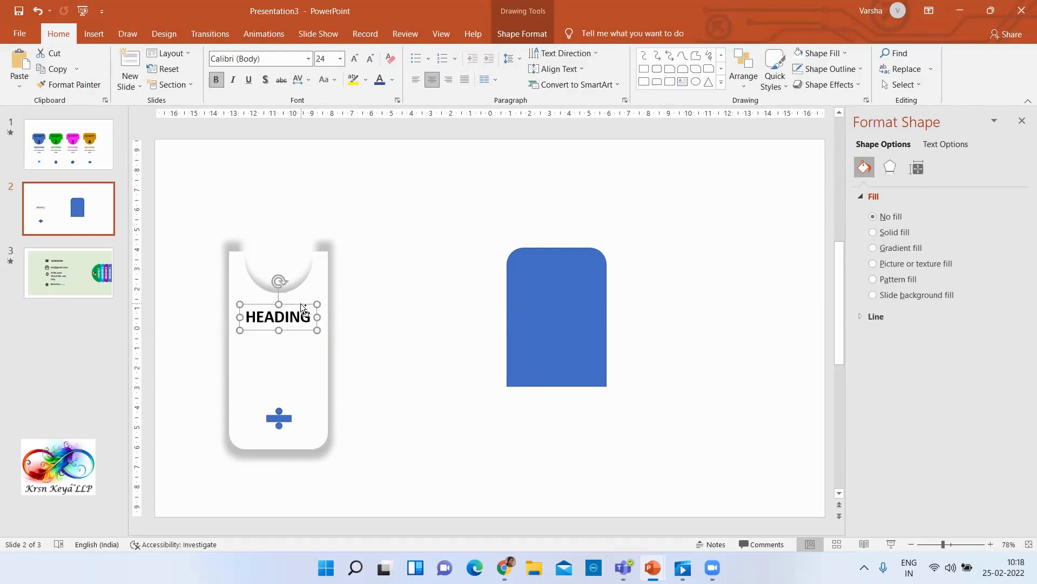
# Duplicate the HEADING text box, align the copy directly below the original, and format its text as 16 pt gray
pyautogui.hotkey('ctrl', 'd')
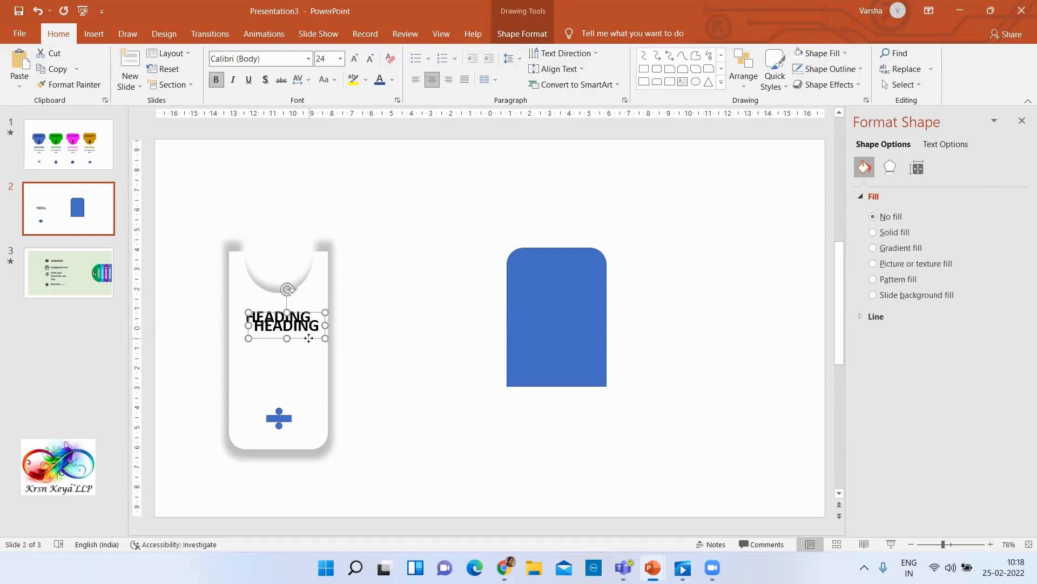
pyautogui.moveTo(308, 338); pyautogui.dragTo(303, 349)
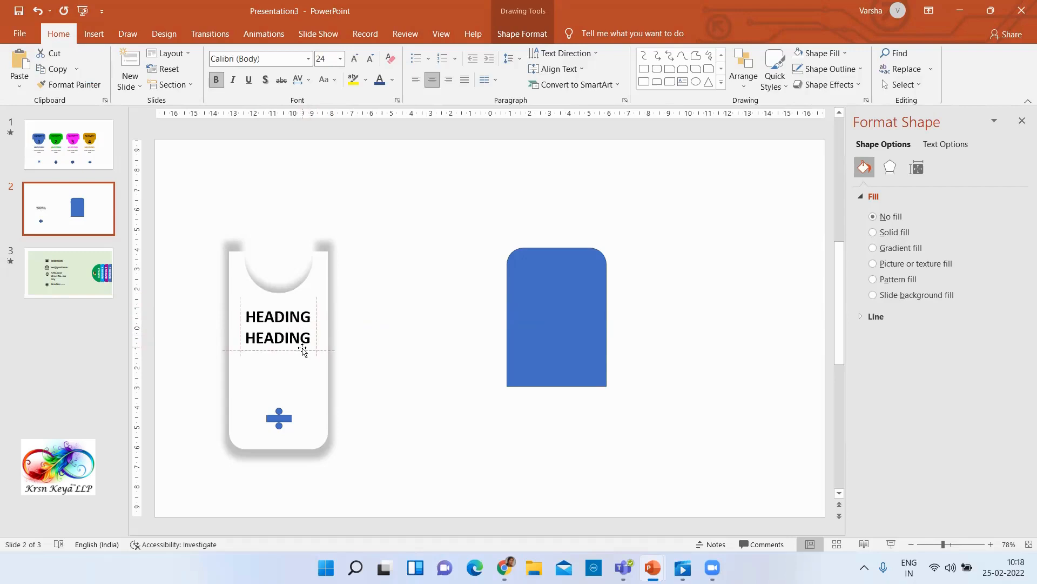
pyautogui.hotkey('ctrl', 'shift', ',')
pyautogui.hotkey('ctrl', 'shift', ',')
pyautogui.hotkey('ctrl', 'shift', ',')
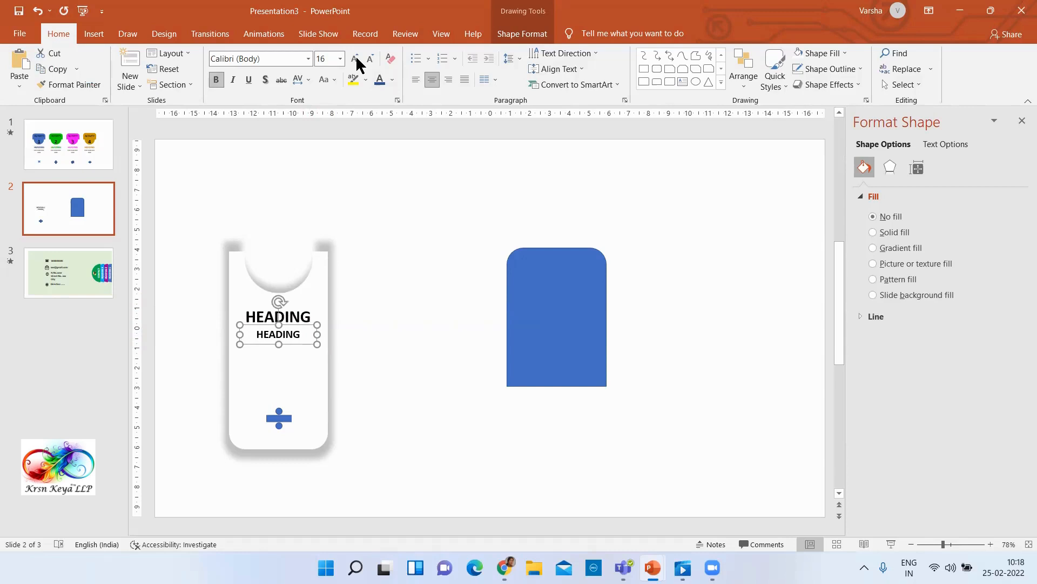
pyautogui.click(394, 81)
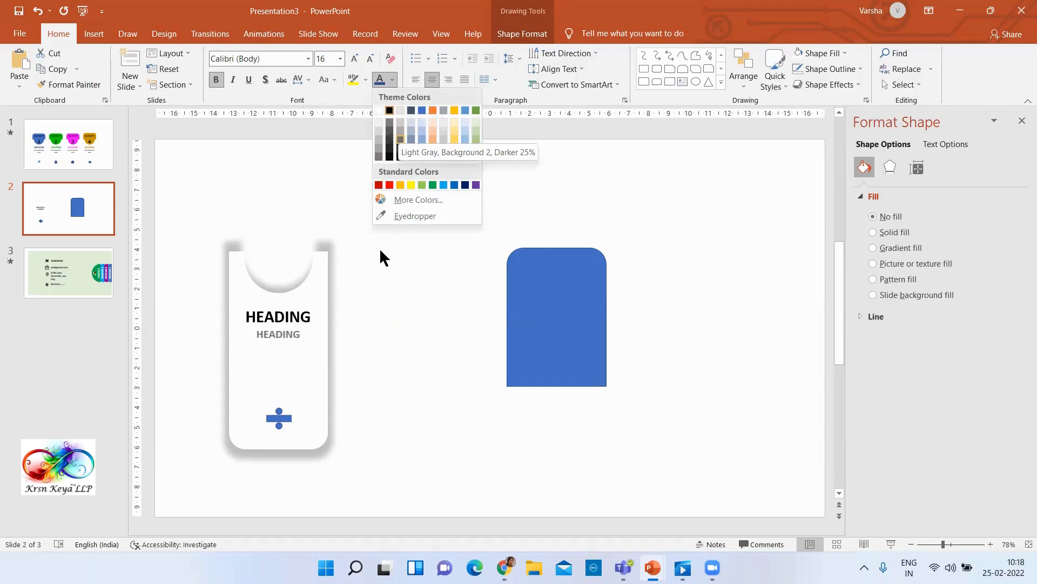
pyautogui.press('Escape')
# Replace the gray duplicate's text with "TYPE YOUR TEXT HERE"
pyautogui.press('F2')
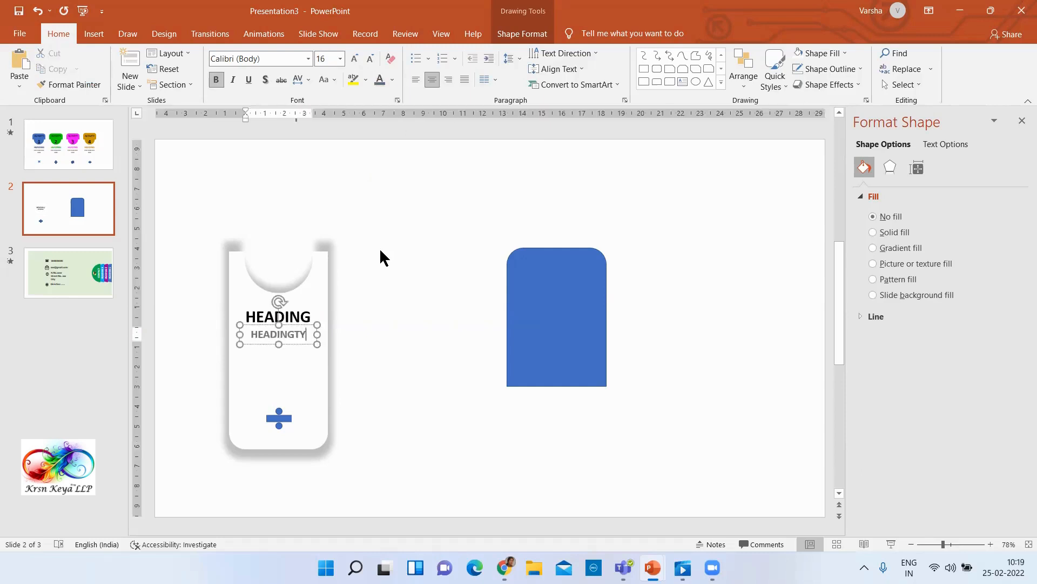
pyautogui.press('BackSpace')
pyautogui.press('BackSpace')
pyautogui.press('BackSpace')
pyautogui.press('BackSpace')
pyautogui.press('BackSpace')
pyautogui.press('BackSpace')
pyautogui.press('BackSpace')
pyautogui.write('TYPE YOUR TEXT HERE')
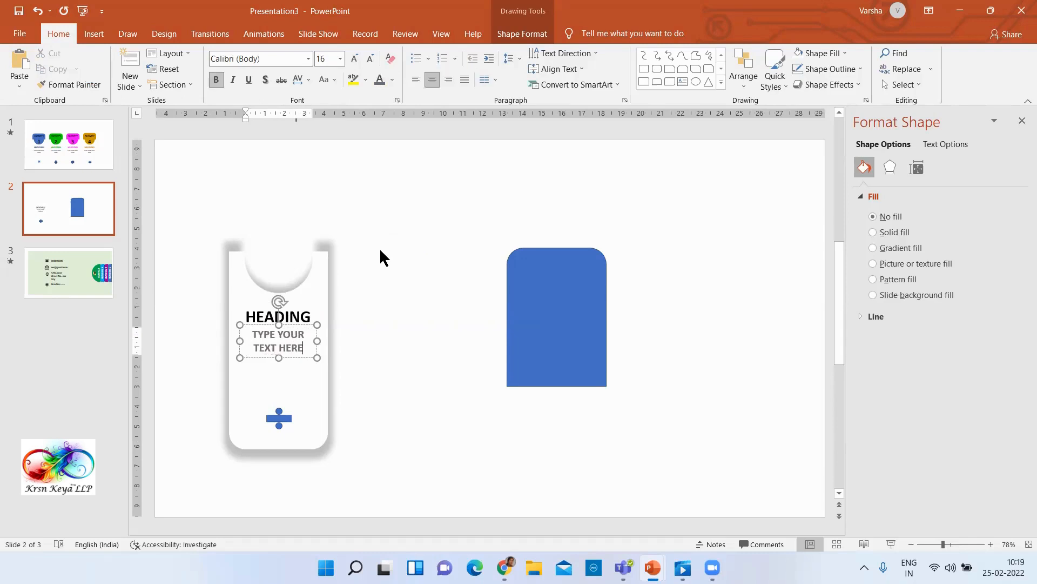
pyautogui.click(432, 355)
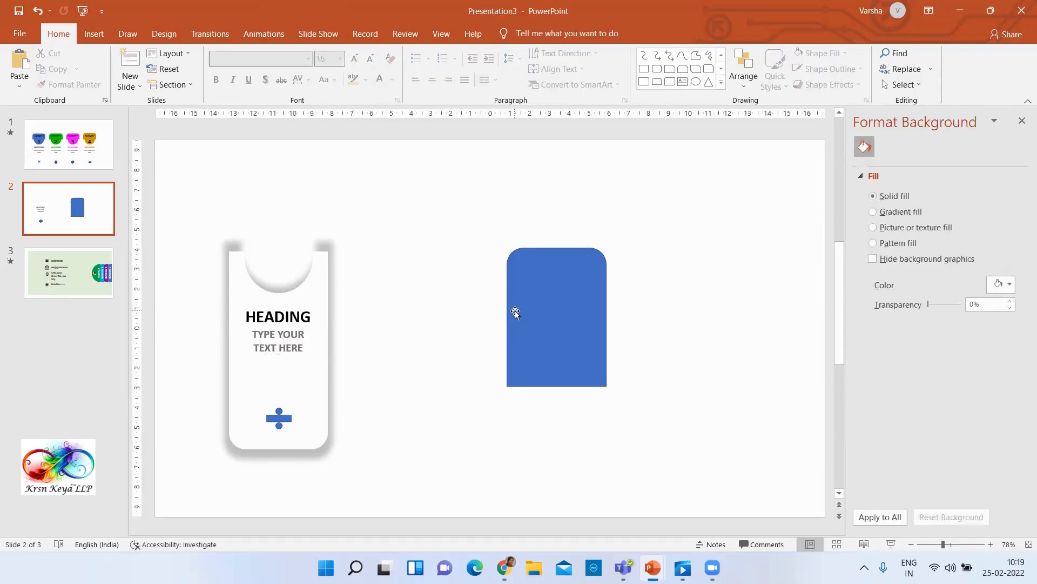
# Group the white card with its two text boxes and division sign, and move the blue rounded shape up and closer to the card
pyautogui.moveTo(541, 317)
pyautogui.mouseDown()
pyautogui.moveTo(389, 273)
pyautogui.moveTo(272, 273)
pyautogui.moveTo(533, 299)
pyautogui.mouseUp()
pyautogui.moveTo(171, 181); pyautogui.dragTo(402, 499)
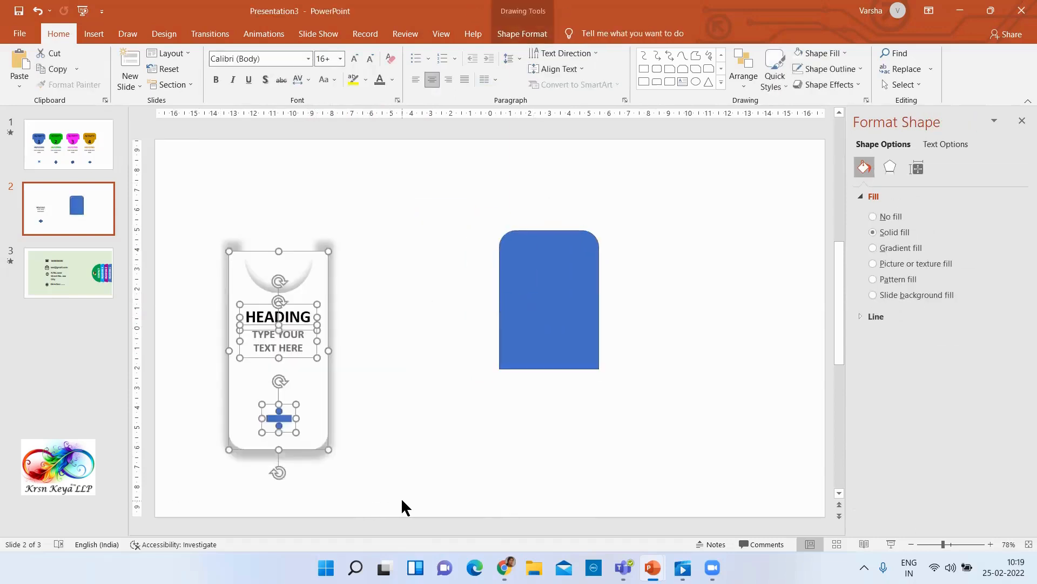
pyautogui.hotkey('ctrl', 'g')
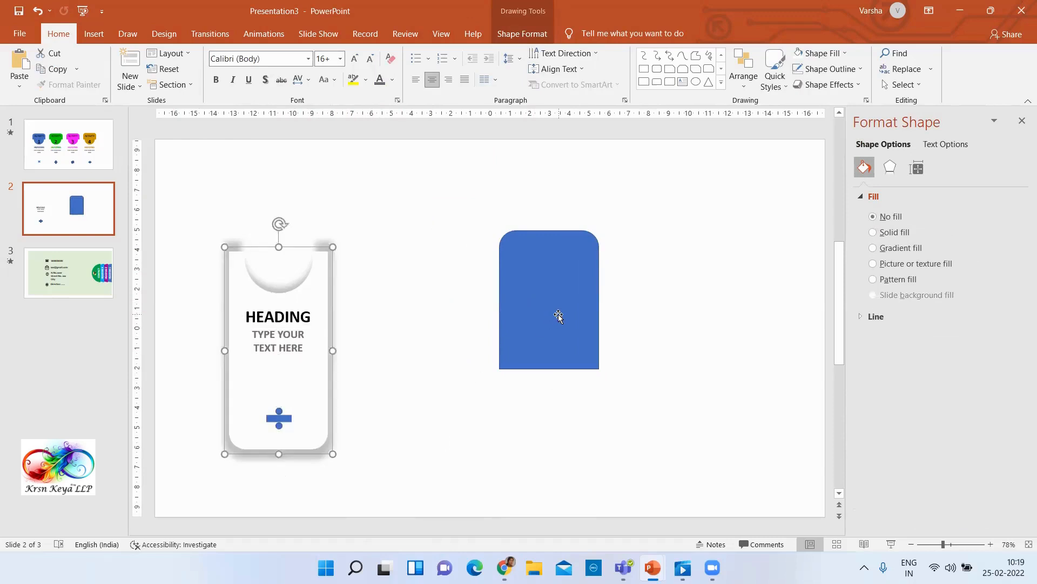
pyautogui.moveTo(558, 316); pyautogui.dragTo(521, 305)
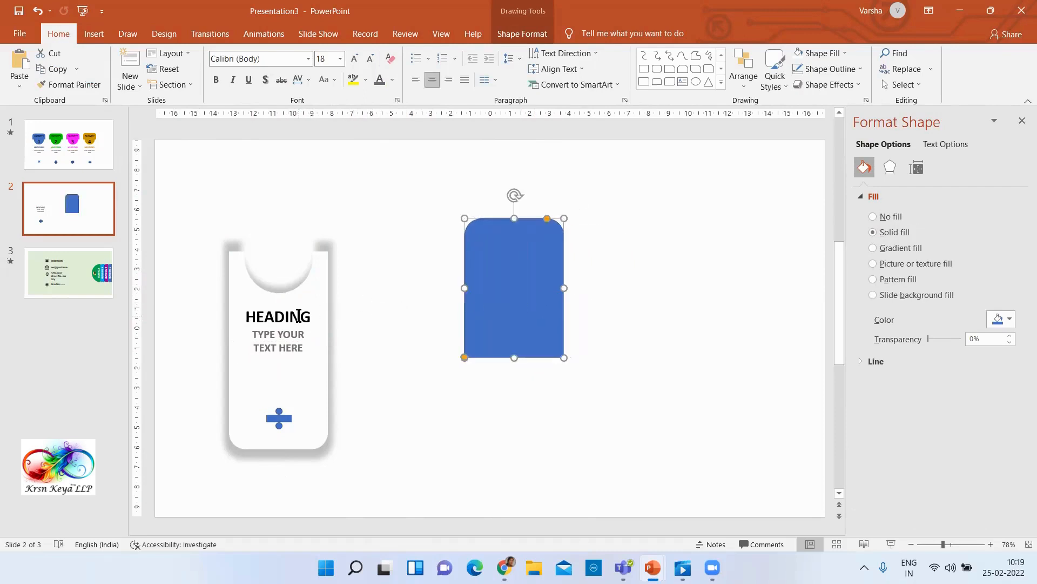
# Copy the card's HEADING text box and place the copy centred near the upper edge of the blue rounded shape
pyautogui.click(299, 316)
pyautogui.click(297, 304)
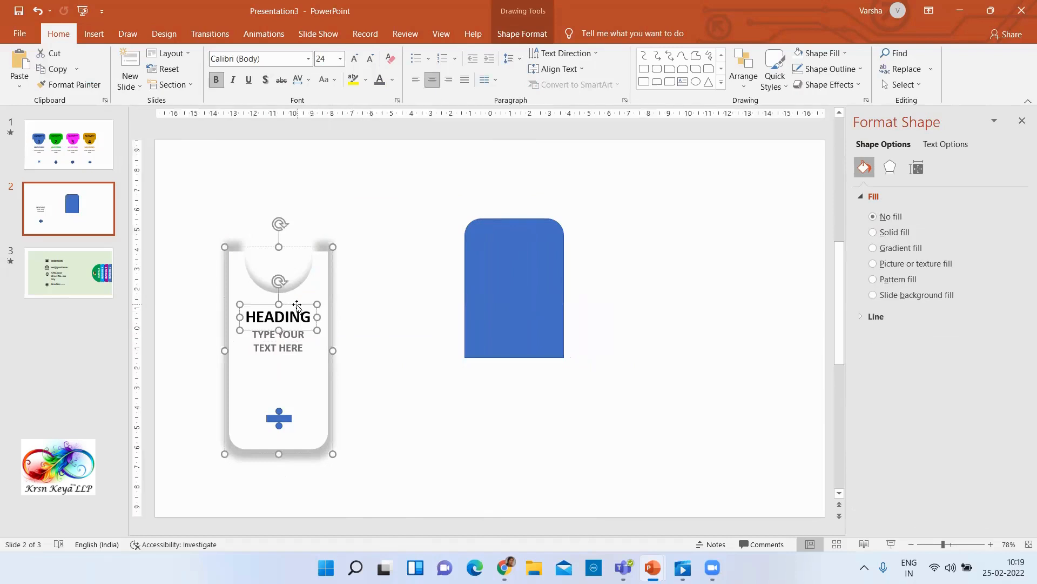
pyautogui.click(448, 388)
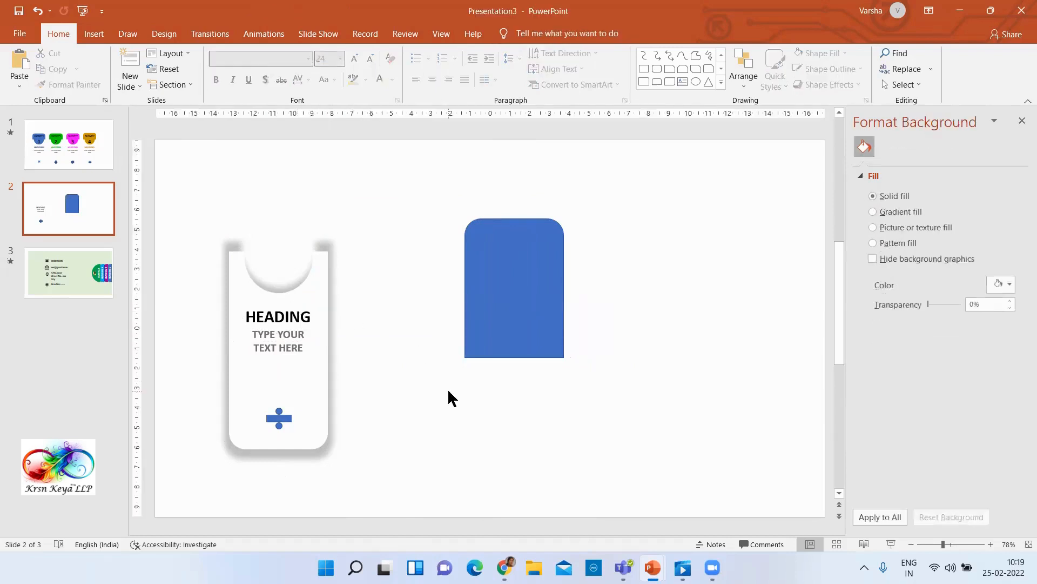
pyautogui.hotkey('ctrl', 'v')
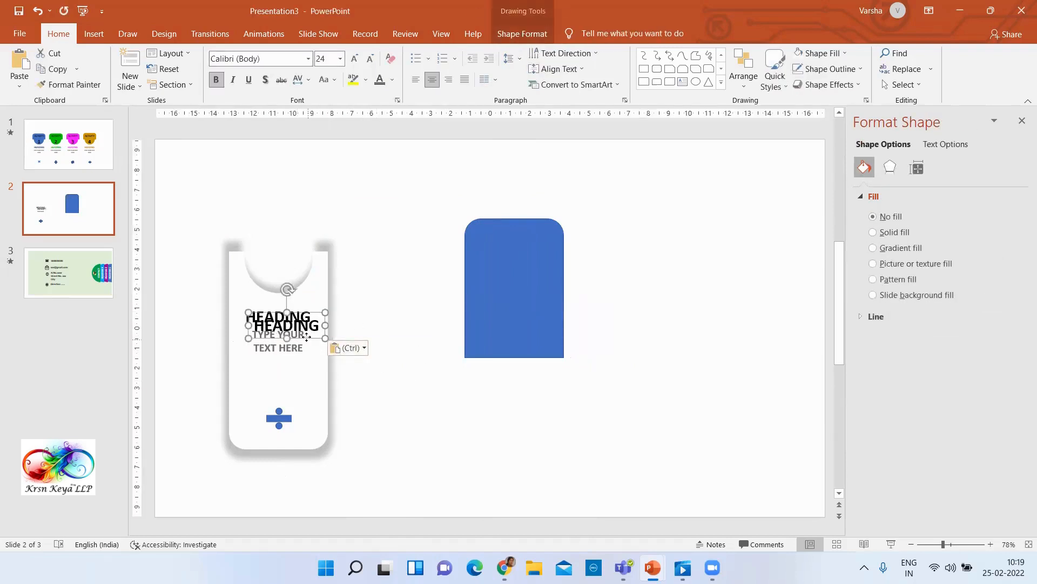
pyautogui.moveTo(308, 338); pyautogui.dragTo(534, 255)
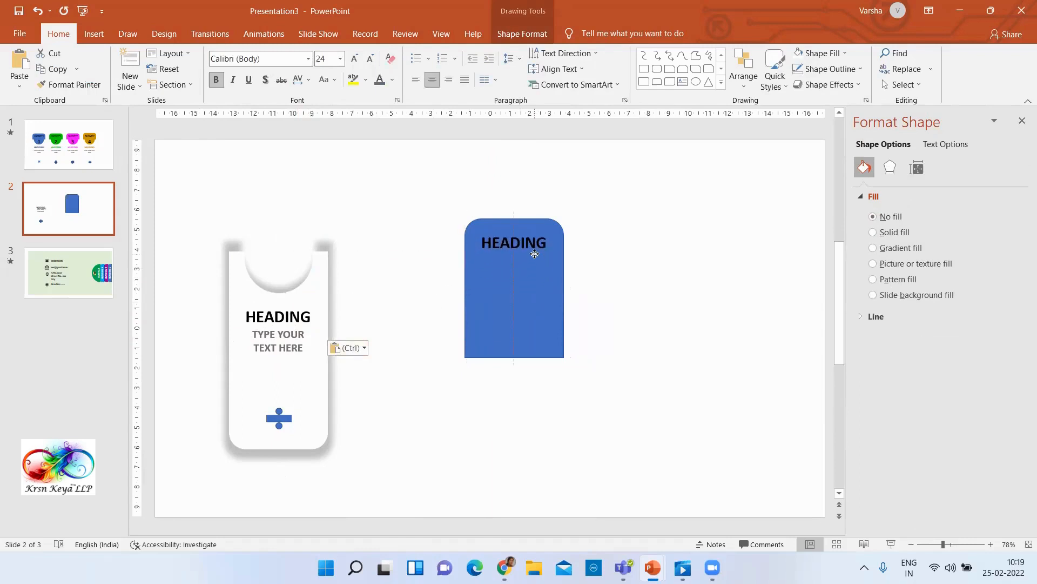
# Using slide 1 as reference, replace the HEADING text on slide 2's blue shape with "ACTIVITY"
pyautogui.click(59, 141)
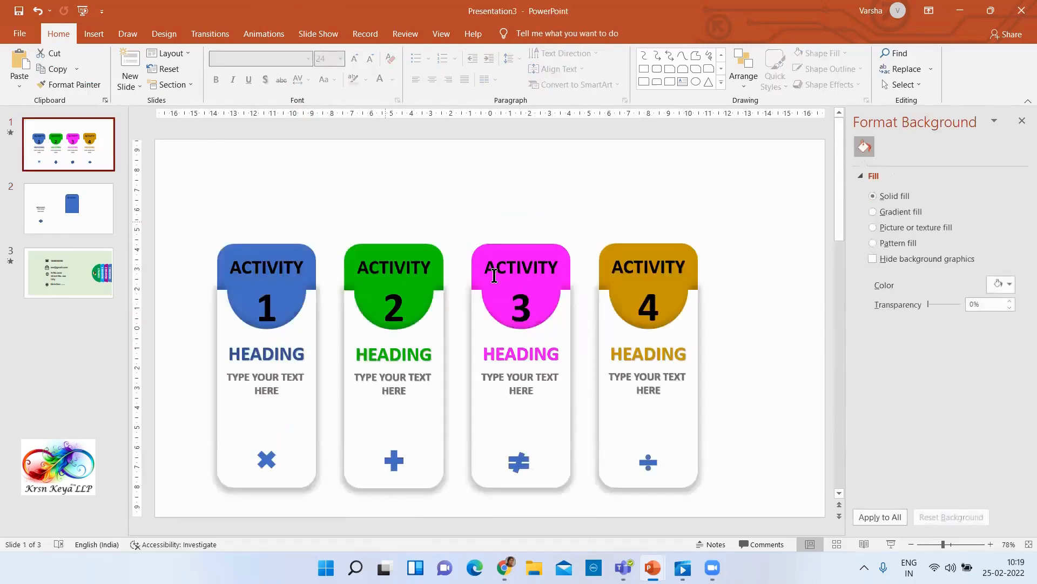
pyautogui.click(81, 204)
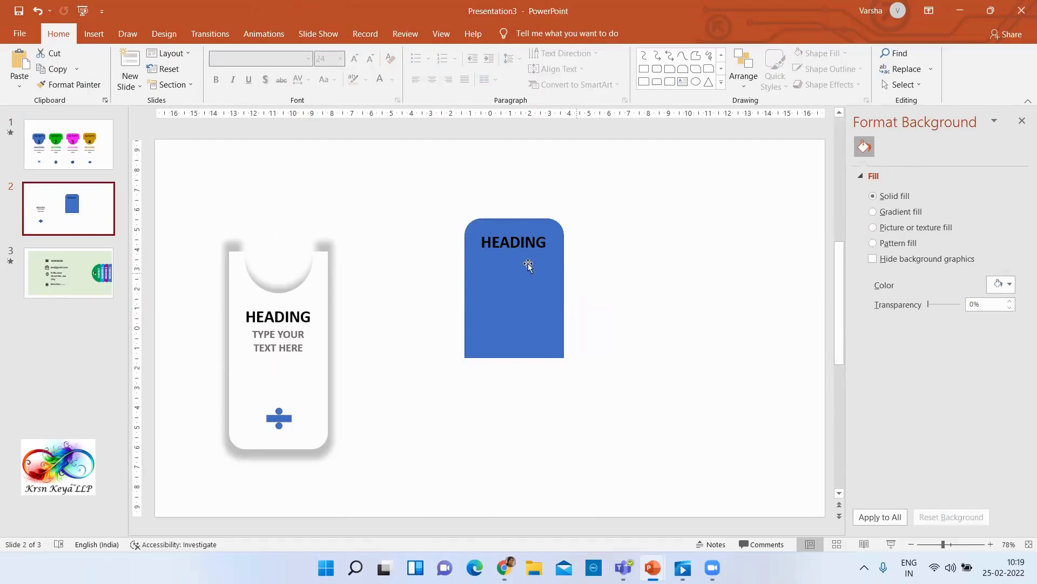
pyautogui.moveTo(480, 241); pyautogui.dragTo(549, 238)
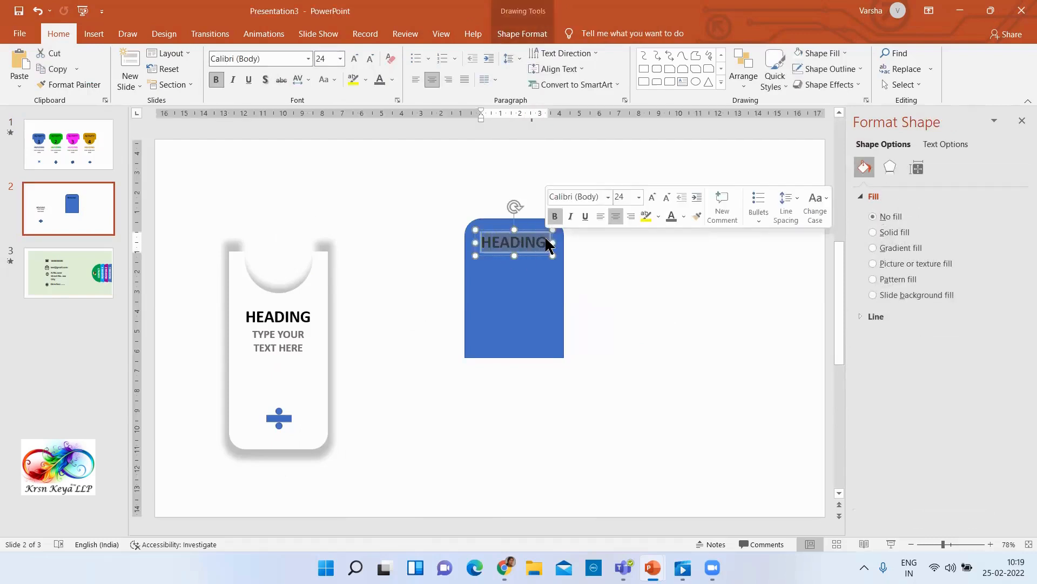
pyautogui.write('AC')
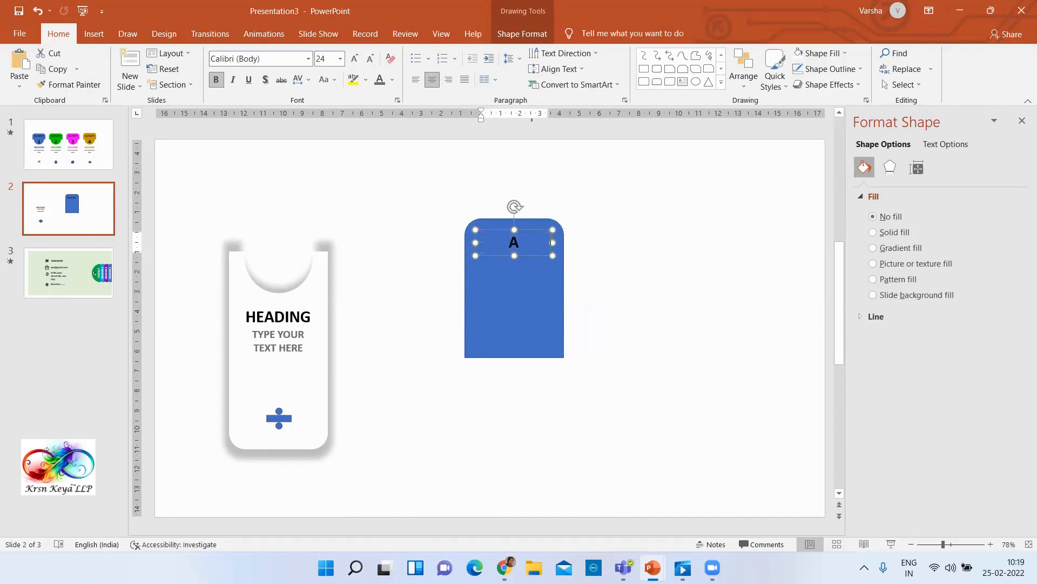